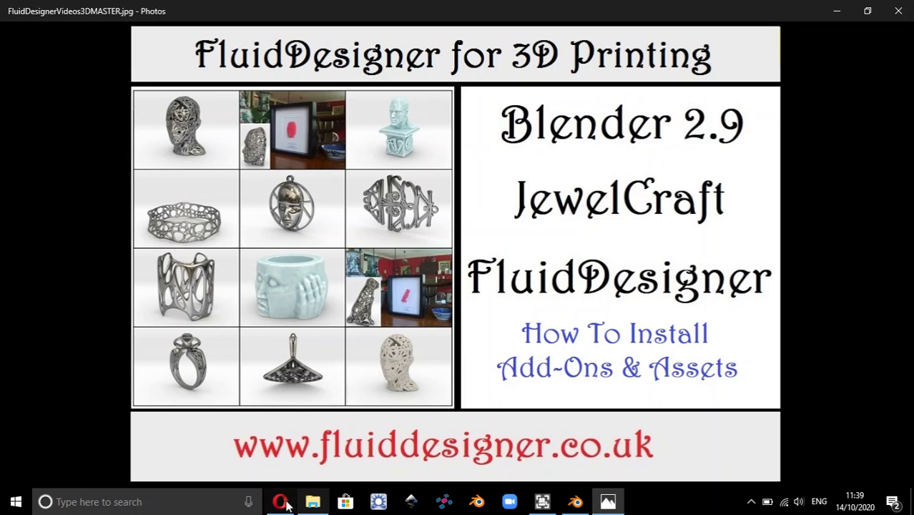
- Scroll the FluidDesigner page to the Download Free Software list, then move to the blender.org tab
left_click(281, 503)
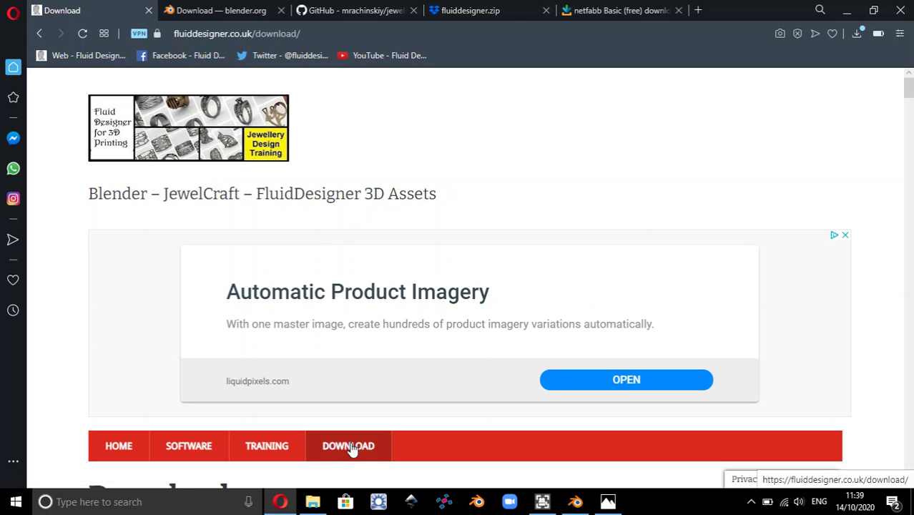
scroll(357, 448, "down", 5)
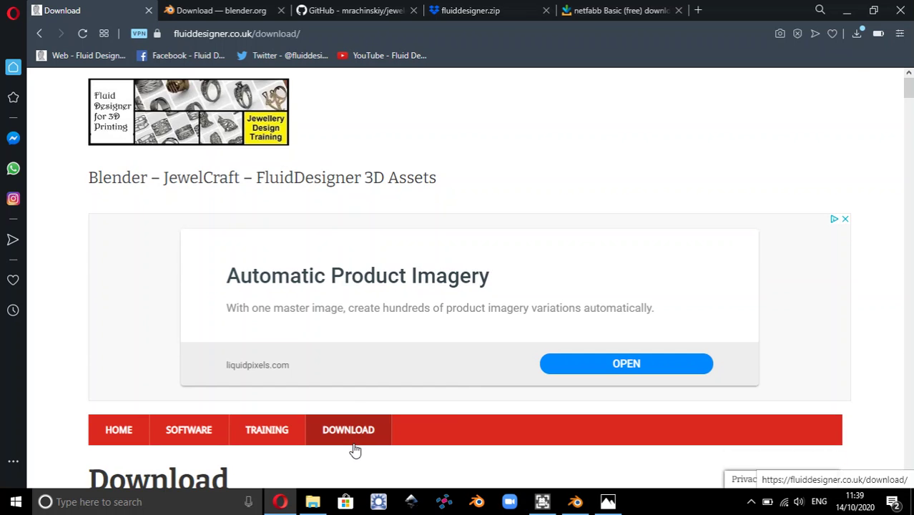
scroll(357, 449, "down", 2)
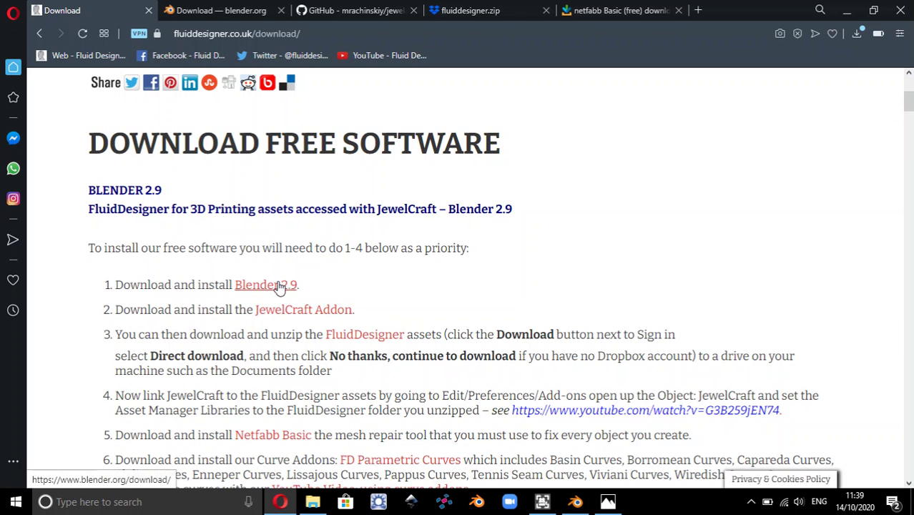
left_click(237, 10)
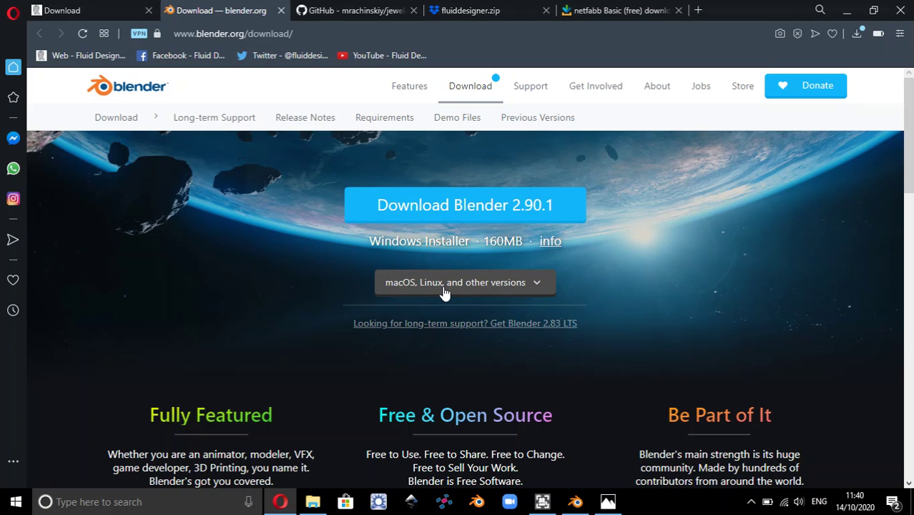
- Go back to the fluiddesigner.co.uk download instructions tab
left_click(61, 11)
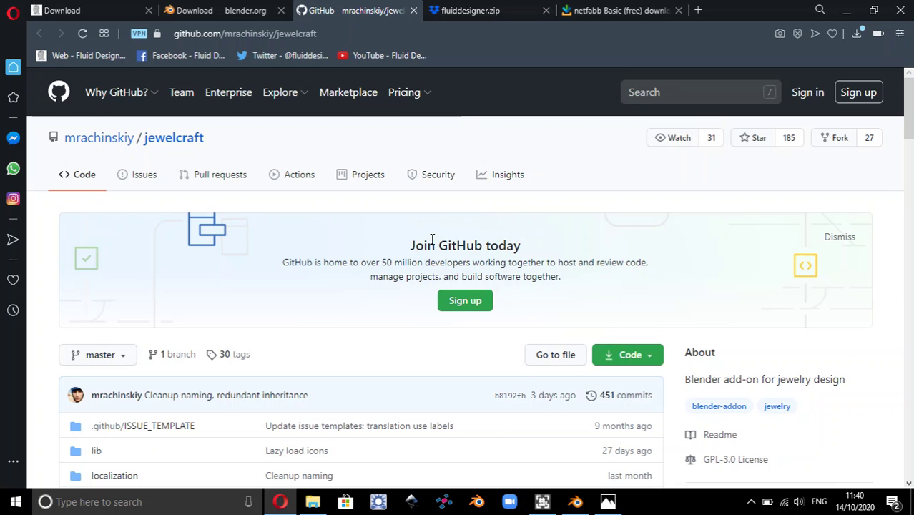
- Scroll the JewelCraft GitHub page to How to install, then bring Blender 2.90.1 forward
scroll(433, 240, "down", 10)
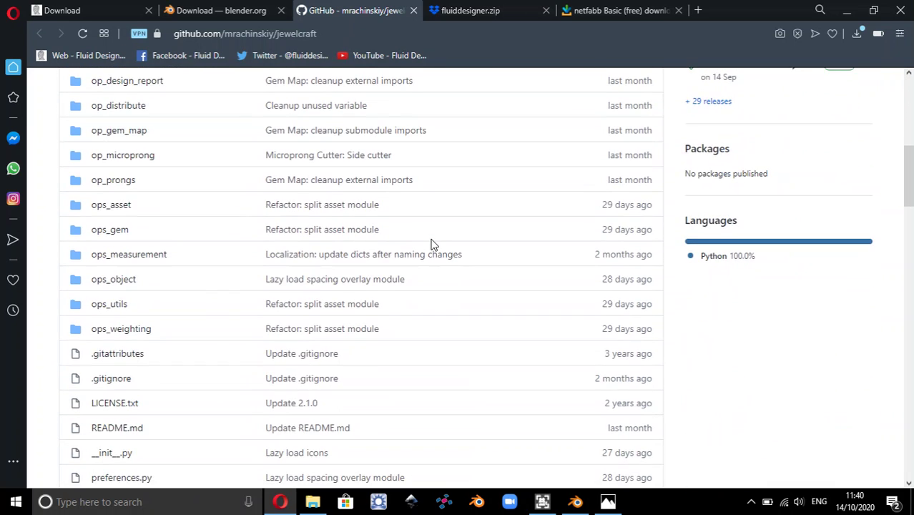
scroll(432, 244, "down", 8)
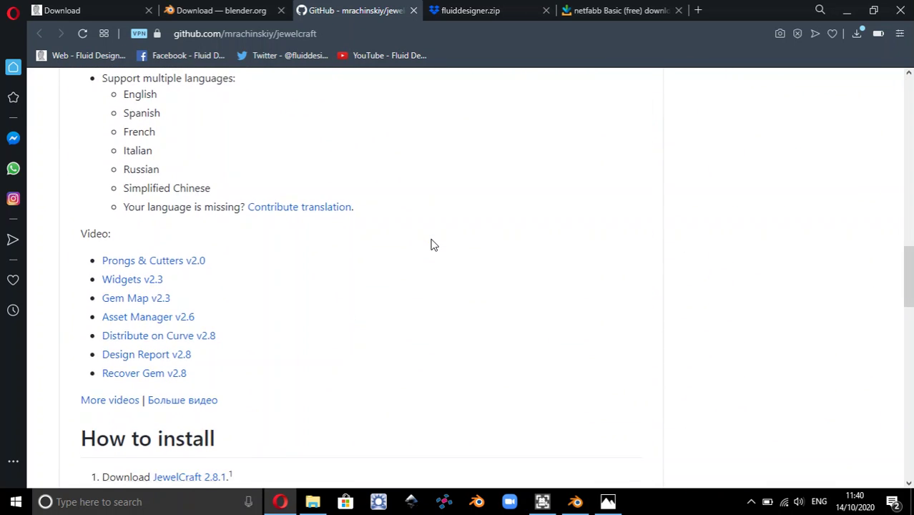
scroll(432, 244, "down", 3)
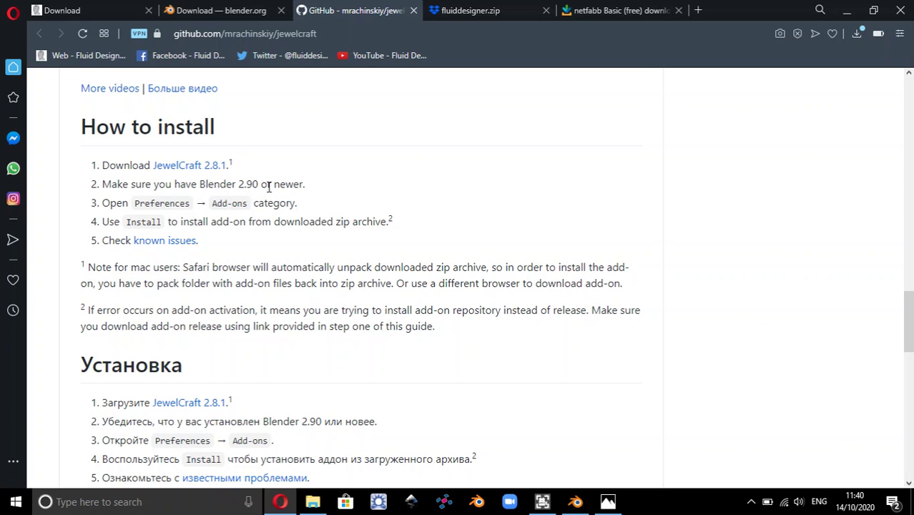
left_click(224, 10)
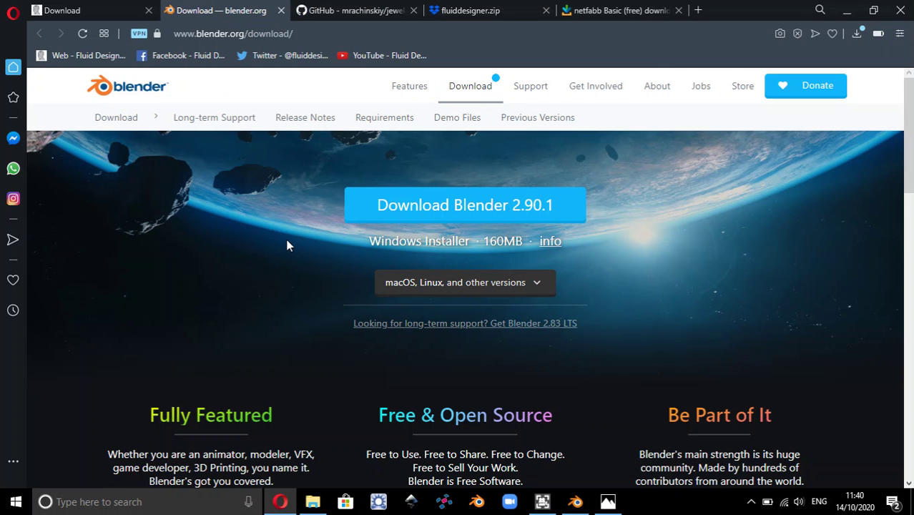
left_click(573, 504)
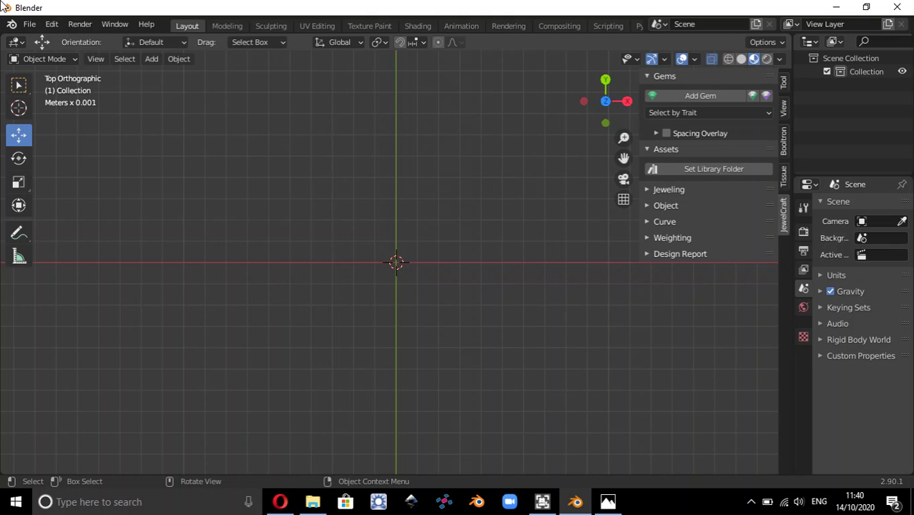
- From Preferences > Add-ons > Install, select jewelcraft-2_8_1.zip in Downloads, then close the file browser uninstalled
left_click(56, 24)
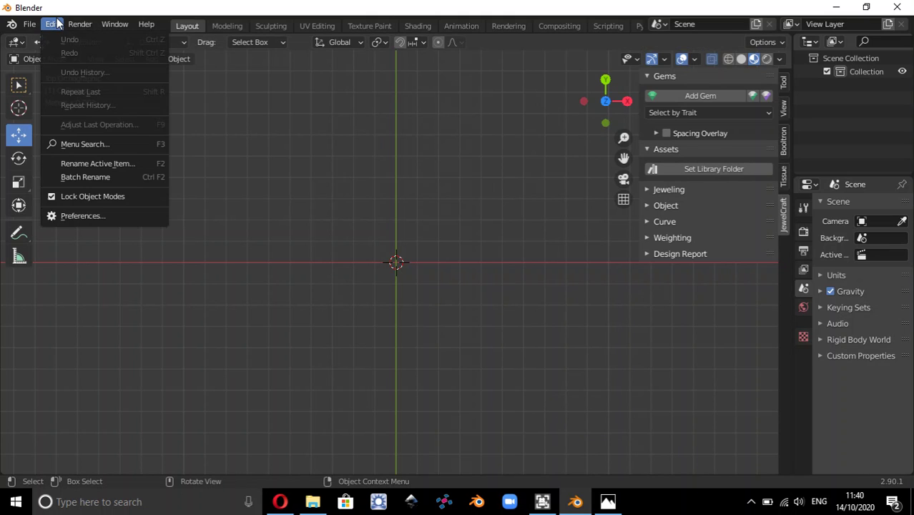
left_click(95, 216)
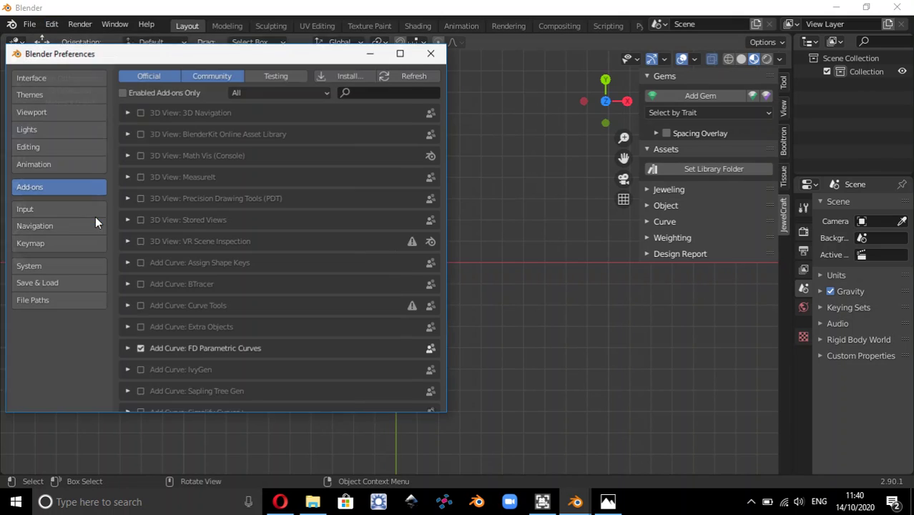
left_click(346, 76)
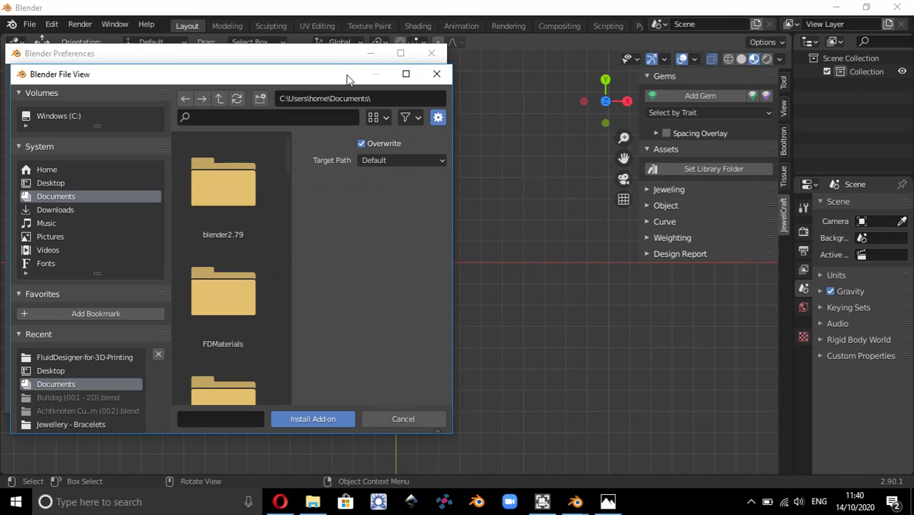
left_click(67, 211)
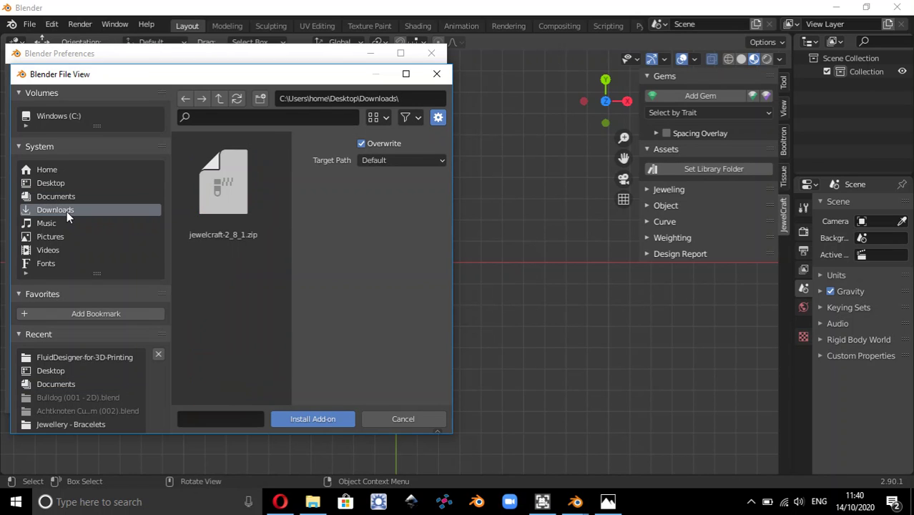
left_click(246, 240)
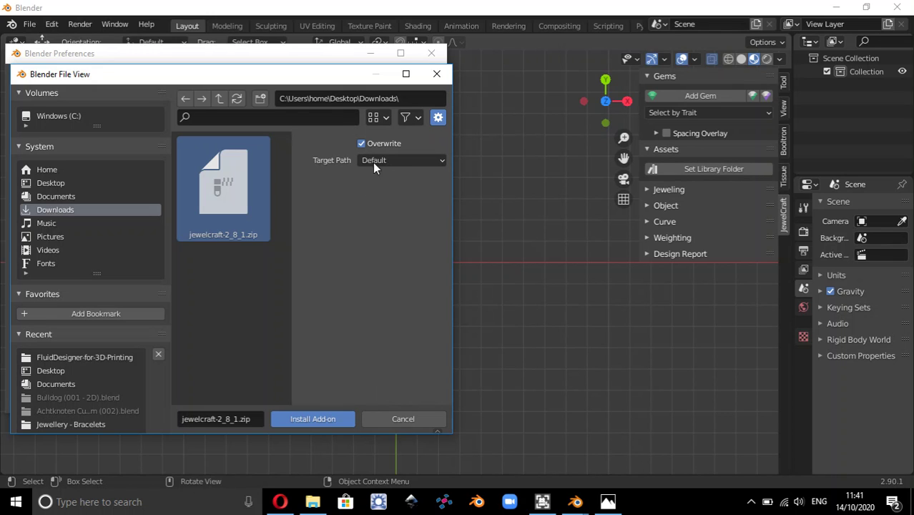
left_click(436, 74)
- Expand Object: JewelCraft in the add-ons list, toggle it off and back on, and close Preferences
scroll(326, 229, "down", 20)
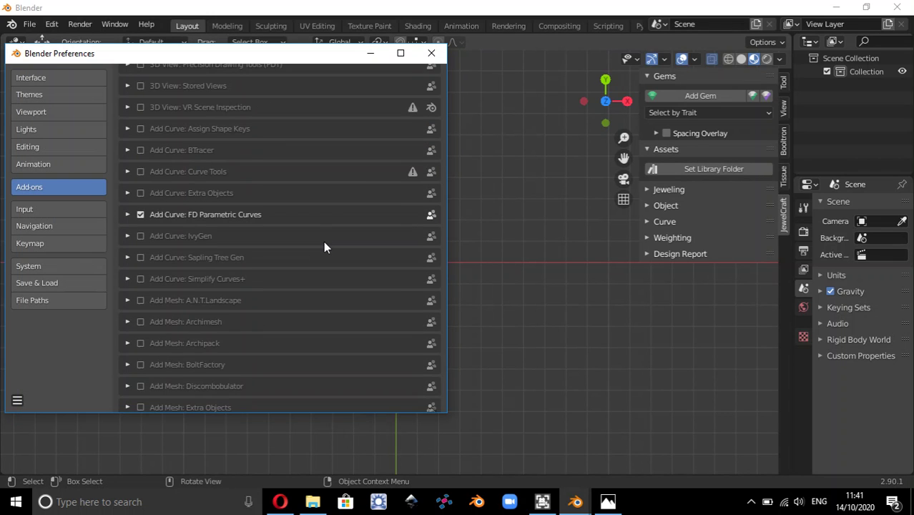
scroll(324, 247, "down", 20)
scroll(324, 247, "down", 20)
scroll(324, 241, "down", 4)
scroll(324, 241, "up", 9)
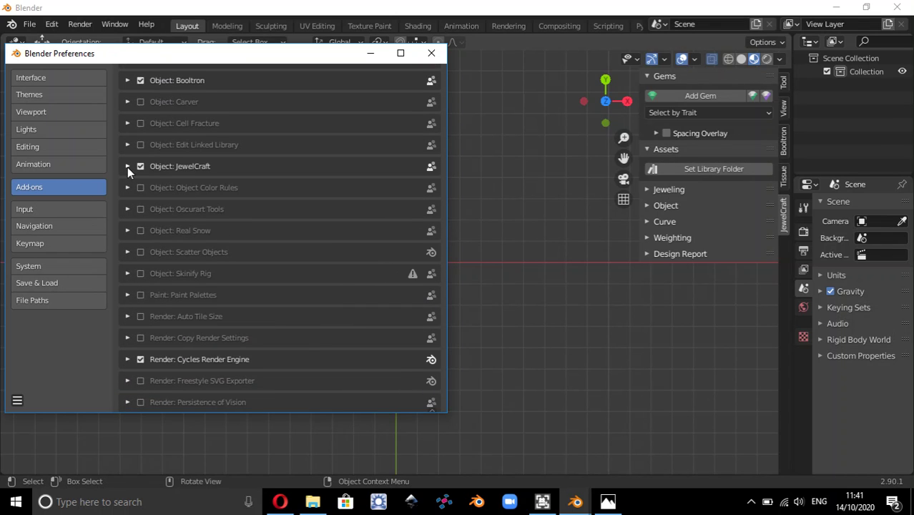
left_click(128, 166)
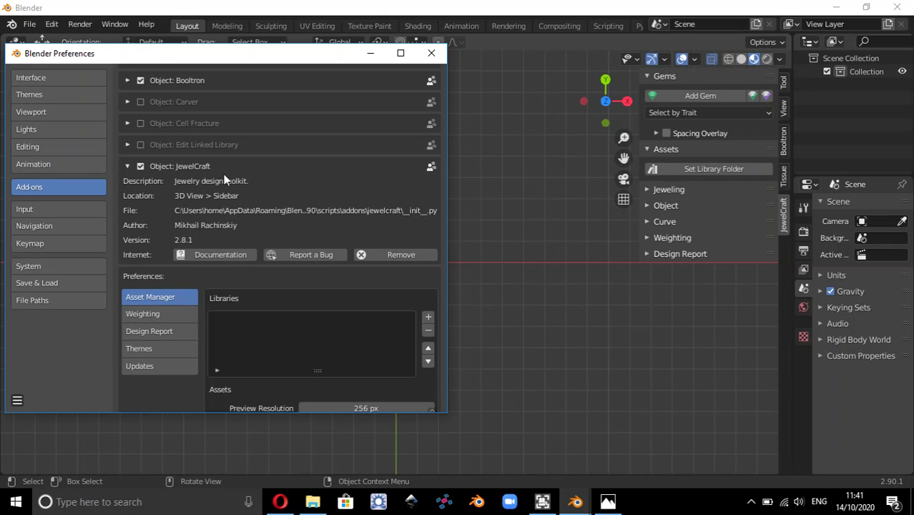
left_click(141, 166)
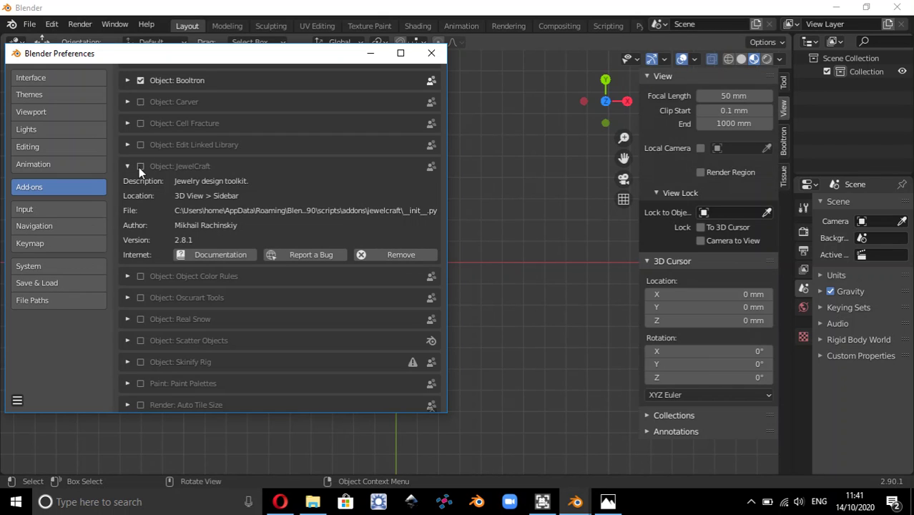
left_click(140, 166)
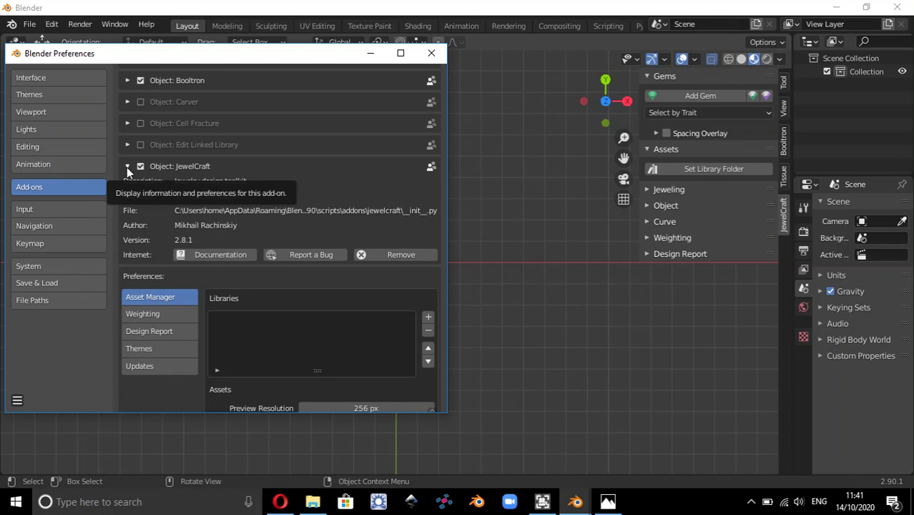
left_click(432, 54)
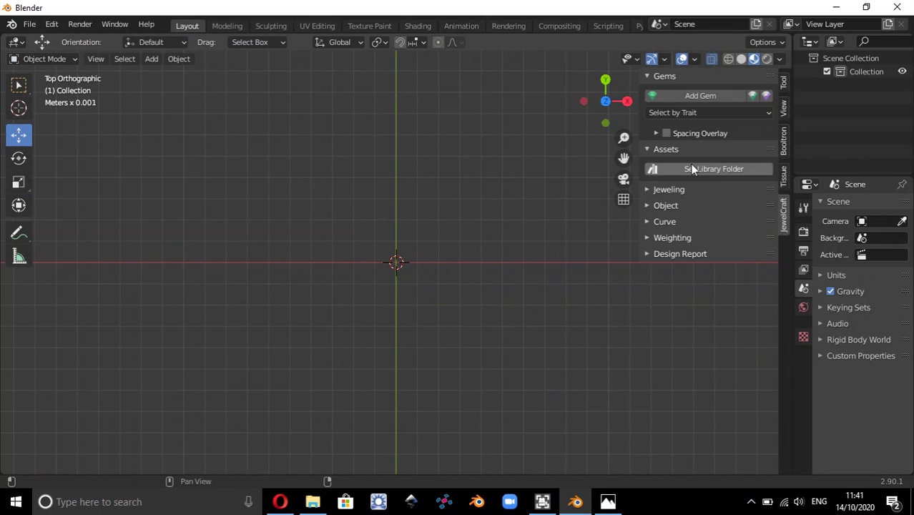
- Collapse and re-expand the JewelCraft Assets panel, then return to Opera
left_click(647, 149)
left_click(648, 148)
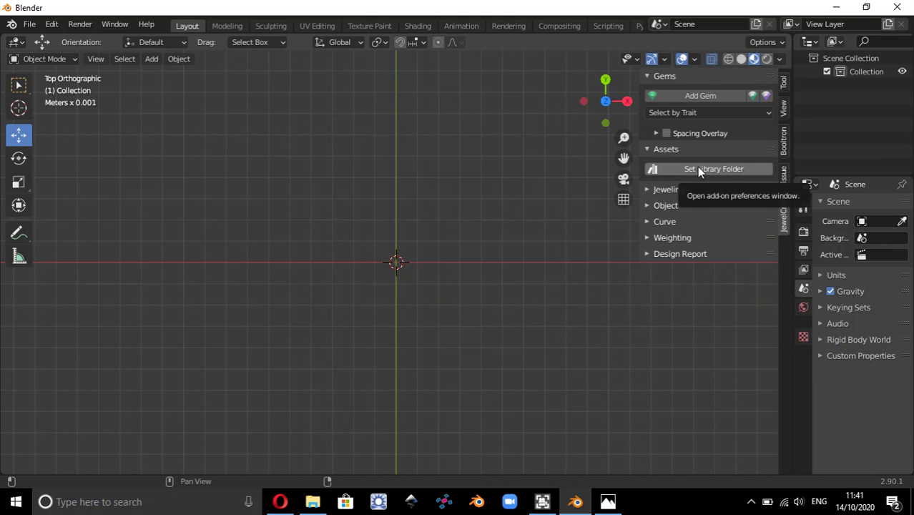
left_click(282, 504)
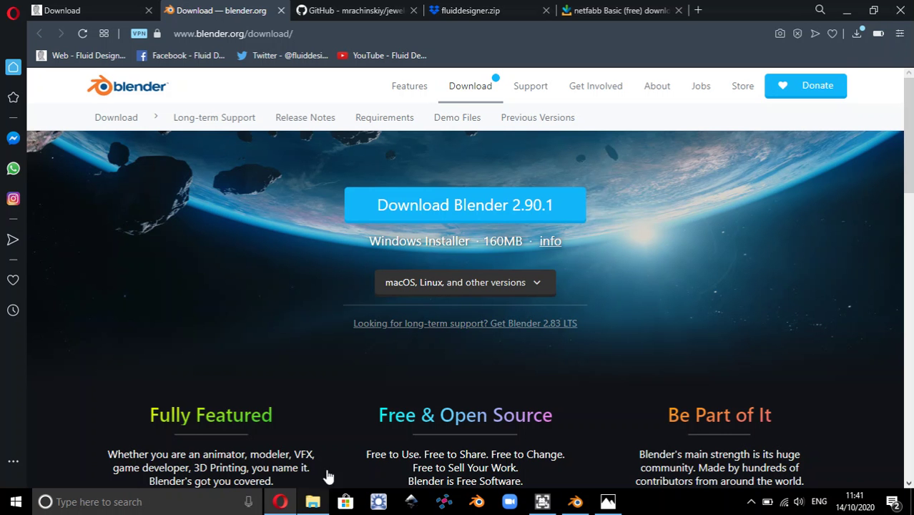
- Return to the FluidDesigner download tab and scroll to the fluiddesigner.zip download
left_click(77, 11)
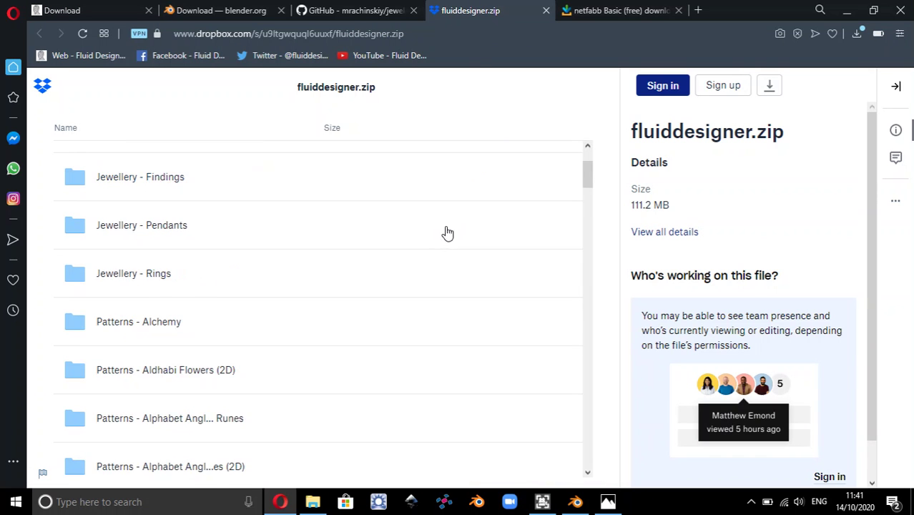
scroll(216, 223, "down", 9)
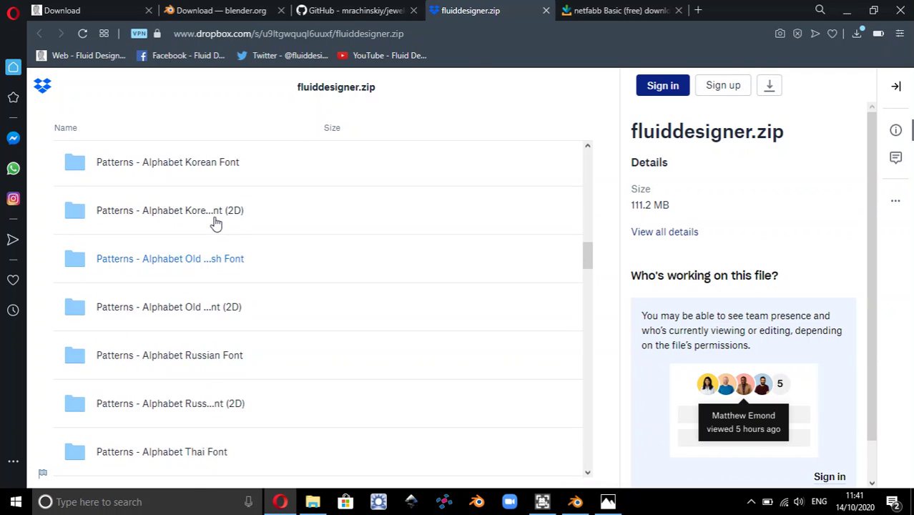
scroll(216, 224, "up", 7)
scroll(216, 223, "up", 8)
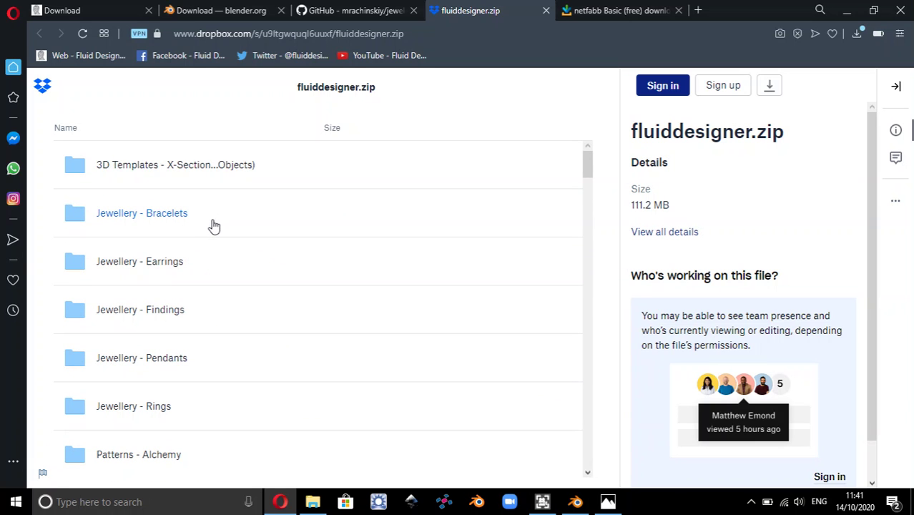
- Start a direct download of fluiddesigner.zip, cancel it, and bring File Explorer forward
left_click(771, 87)
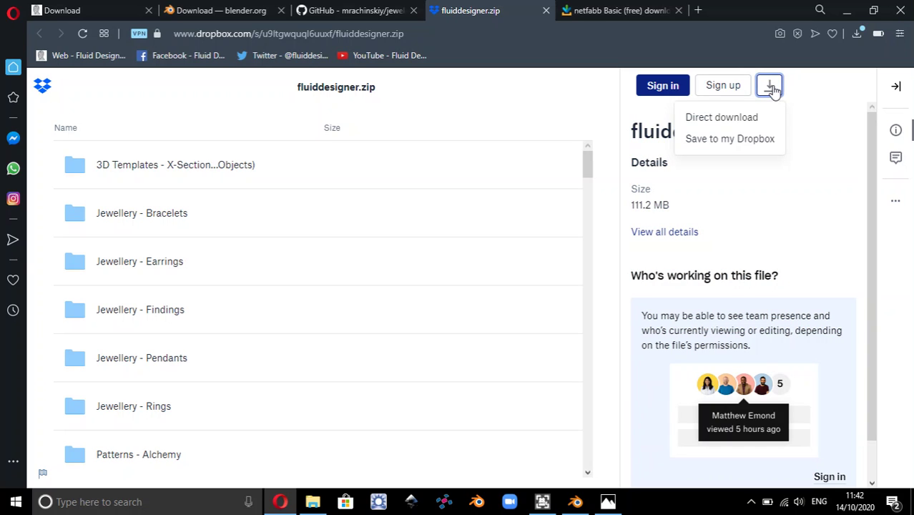
left_click(707, 119)
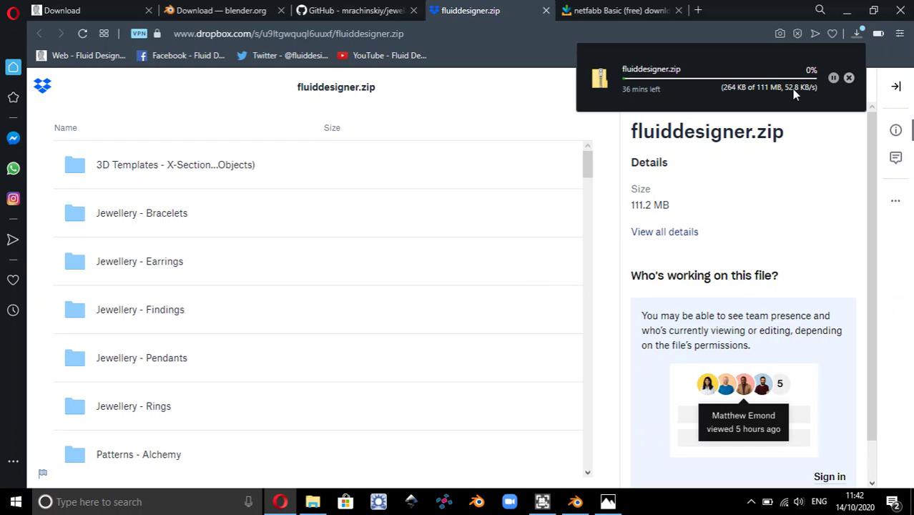
left_click(850, 79)
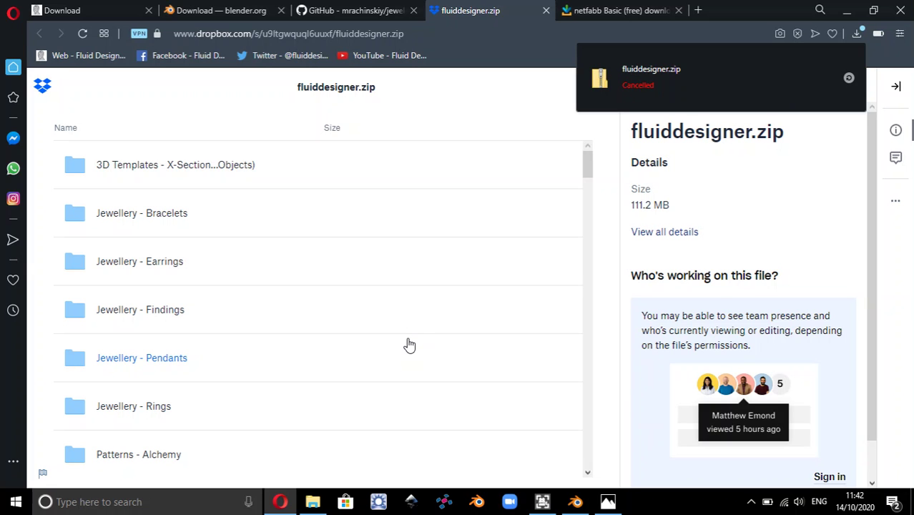
left_click(313, 503)
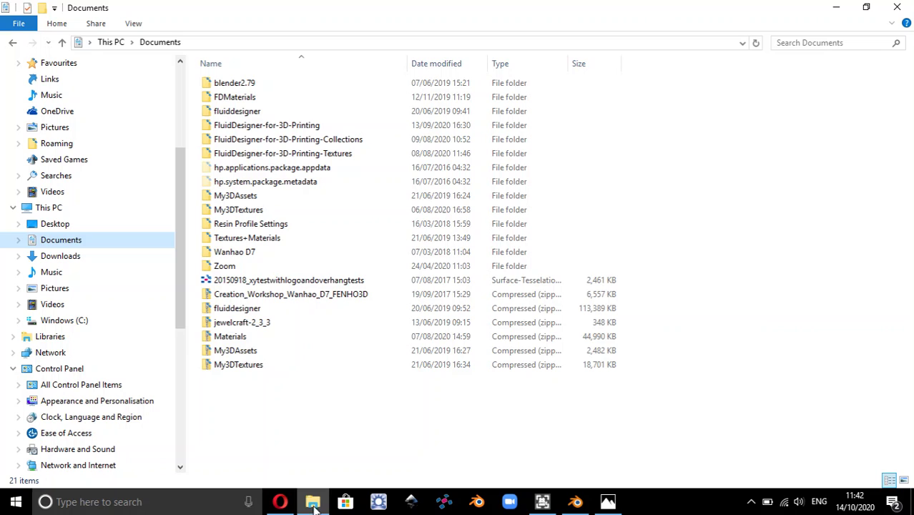
- Open the FluidDesigner-for-3D-Printing folder and scroll through its contents
double_click(287, 127)
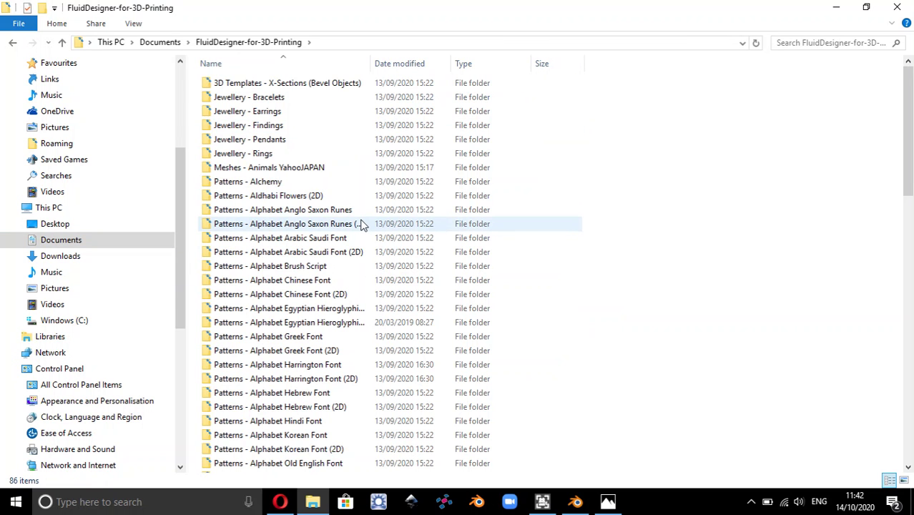
scroll(361, 225, "down", 8)
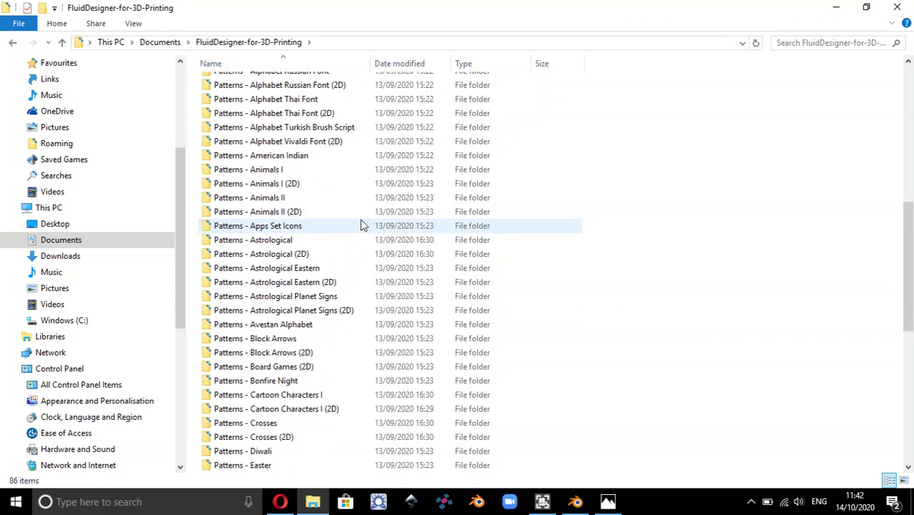
scroll(360, 224, "up", 8)
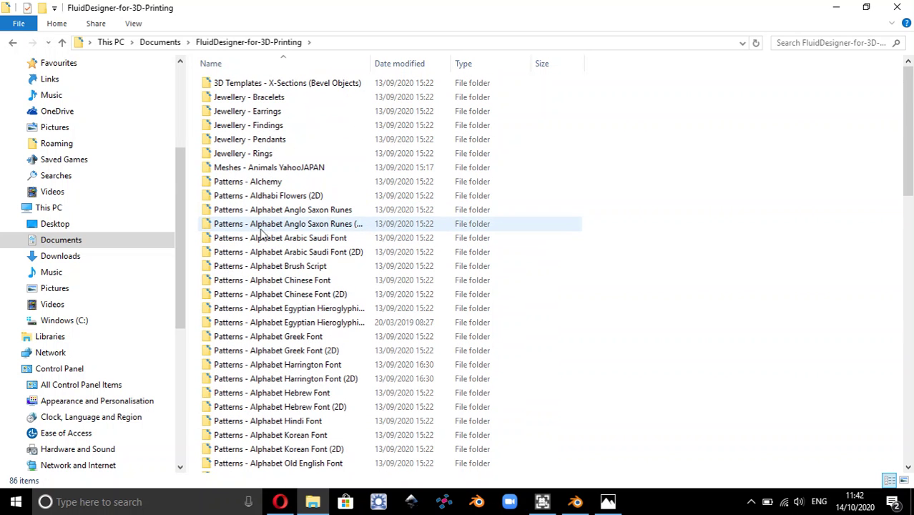
scroll(251, 209, "down", 2)
scroll(250, 208, "down", 9)
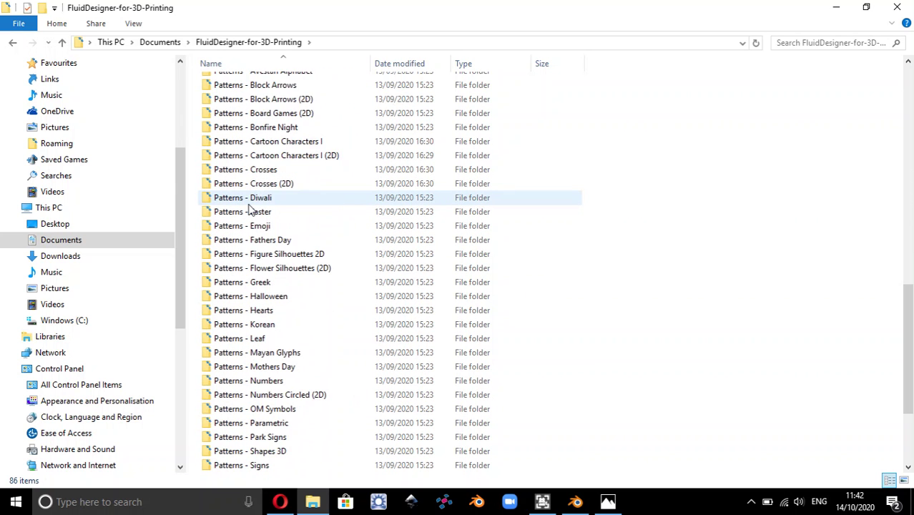
scroll(250, 209, "up", 11)
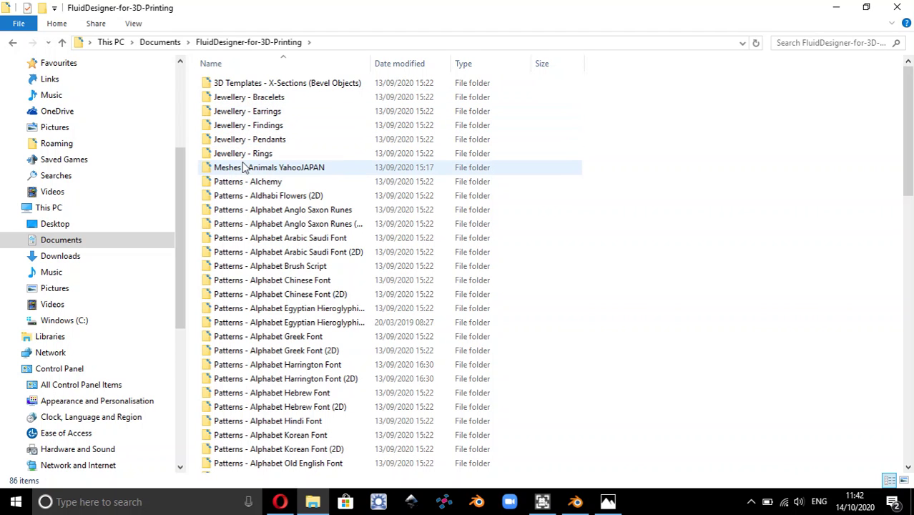
- View the Patterns - Alchemy folder, go back up to Documents, then switch to Blender
double_click(239, 183)
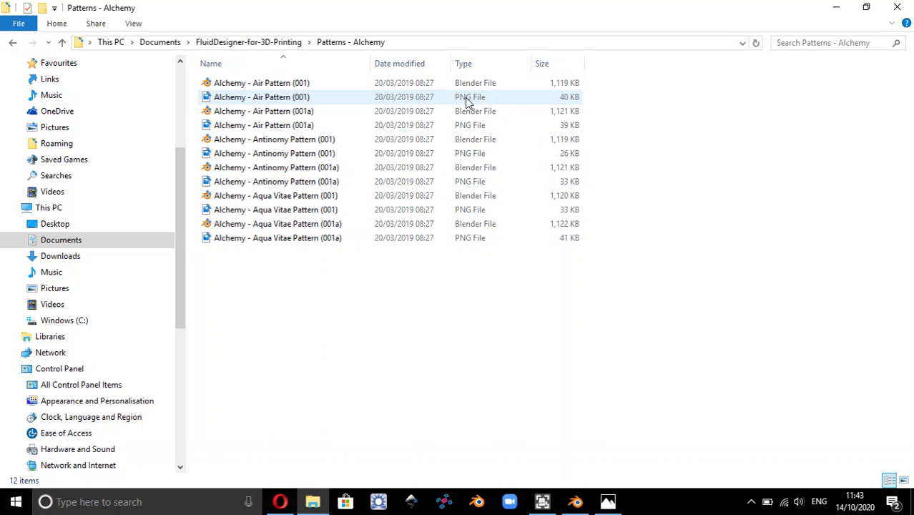
left_click(245, 44)
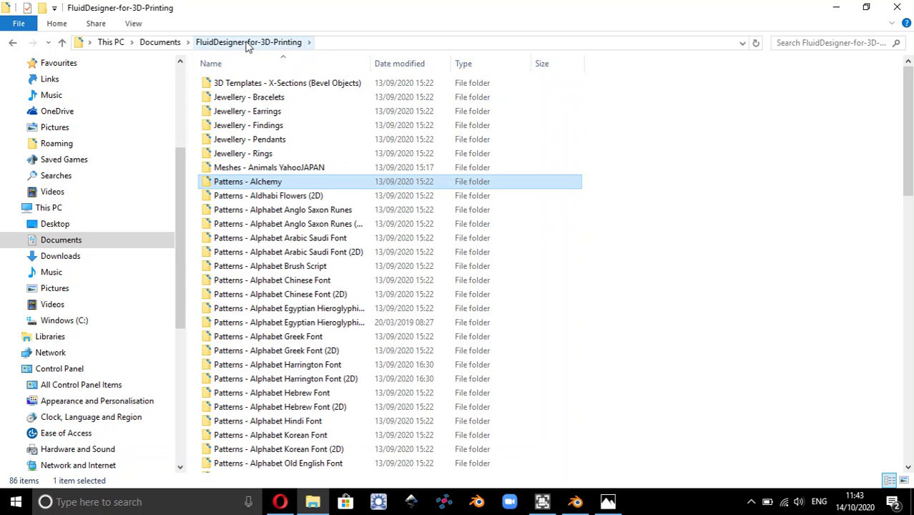
left_click(153, 44)
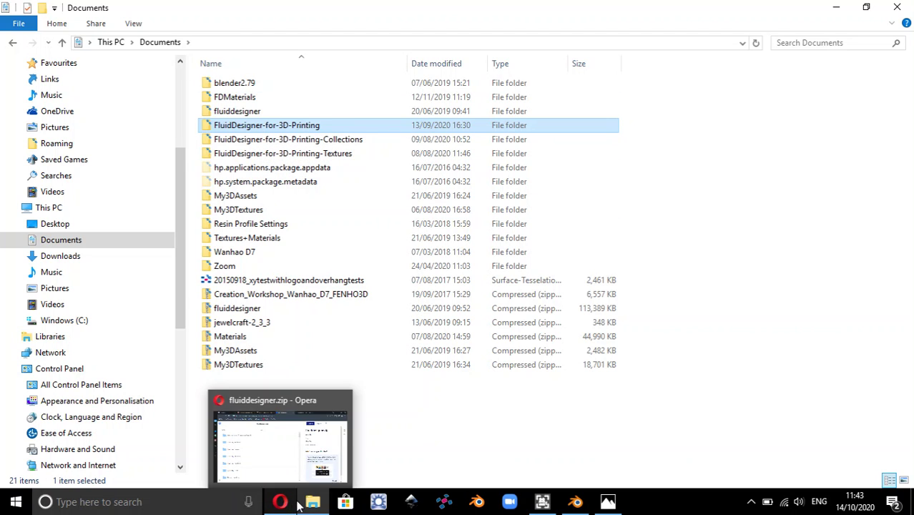
mouse_move(542, 503)
left_click(576, 502)
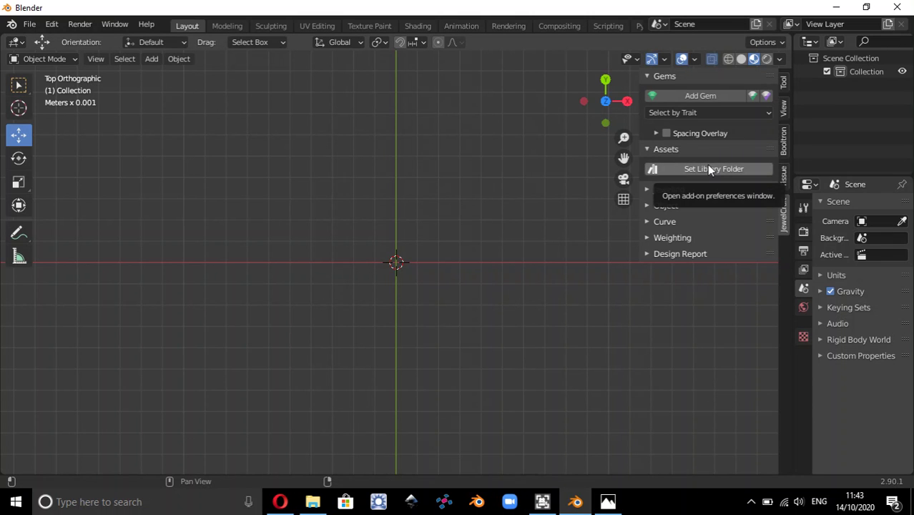
- Use Set Library Folder in the JewelCraft Assets panel to reach its add-on preferences
left_click(668, 148)
left_click(669, 148)
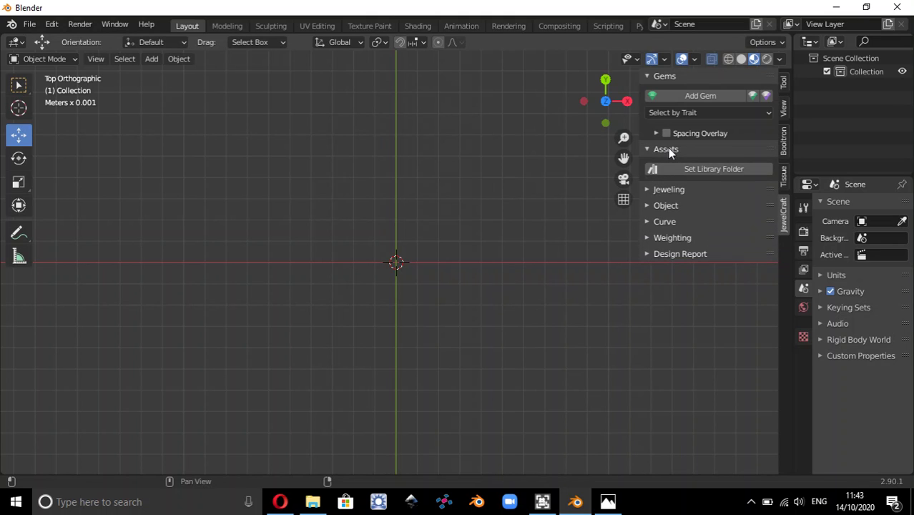
left_click(713, 169)
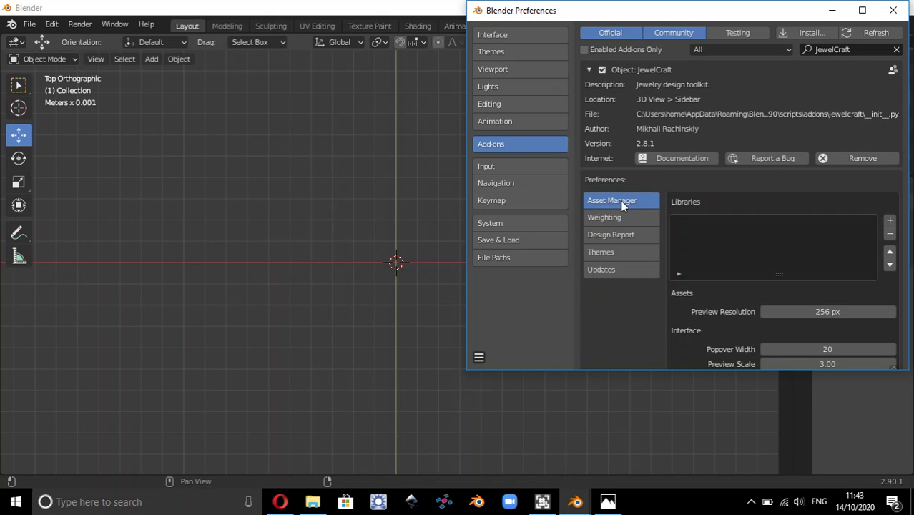
- Add a JewelCraft library entry with path Documents\FluidDesigner-for-3D-Printing
left_click(891, 224)
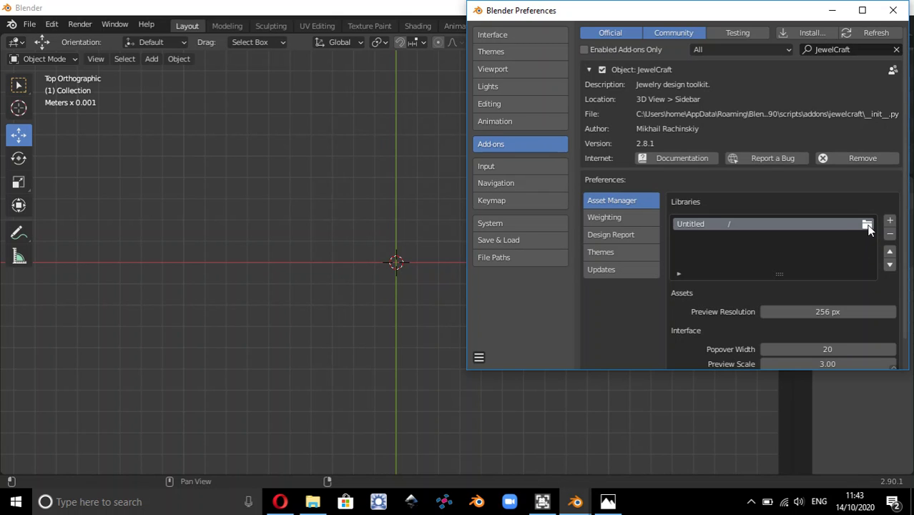
left_click(867, 225)
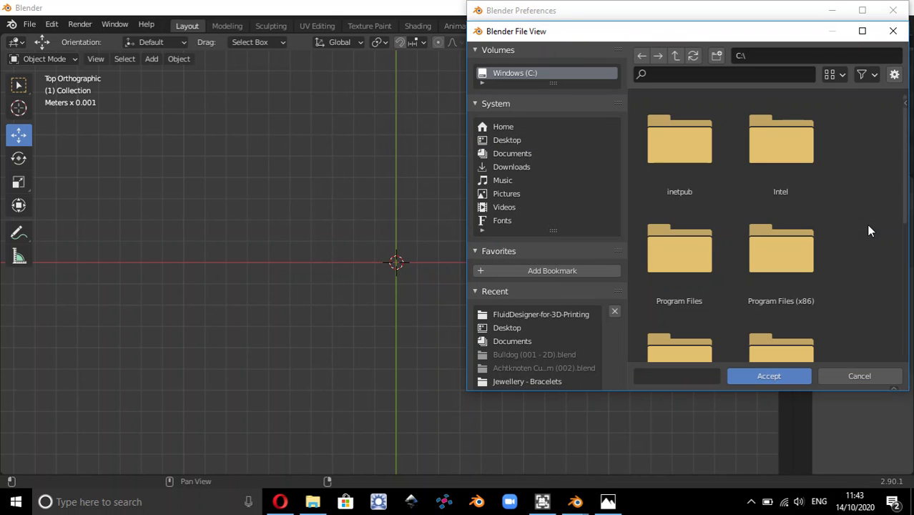
left_click(506, 153)
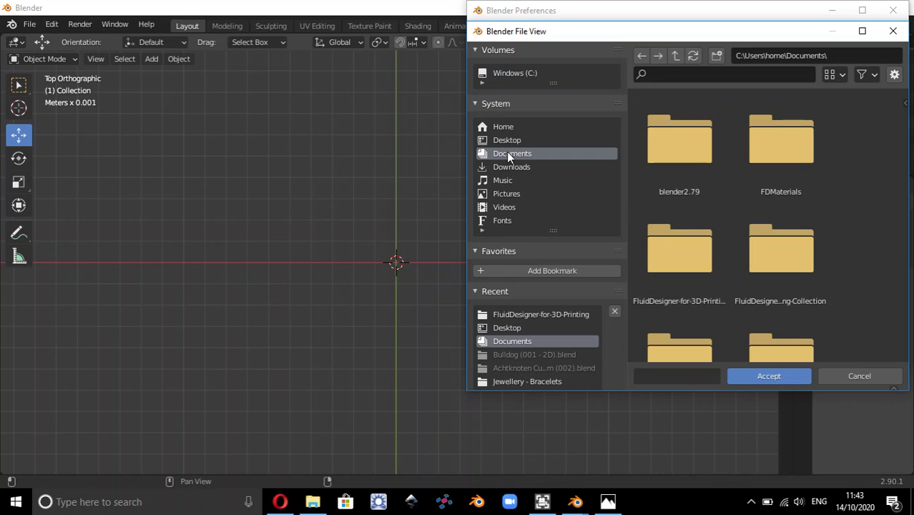
left_click(679, 253)
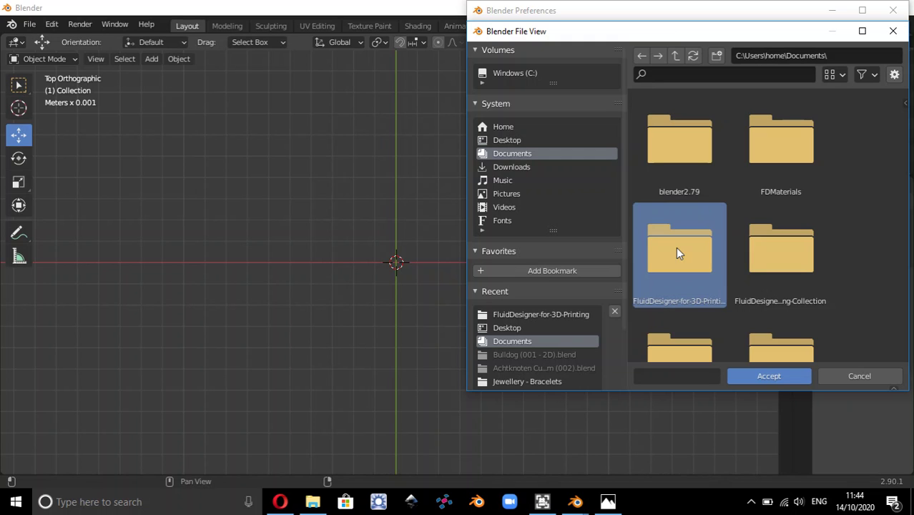
left_click(679, 253)
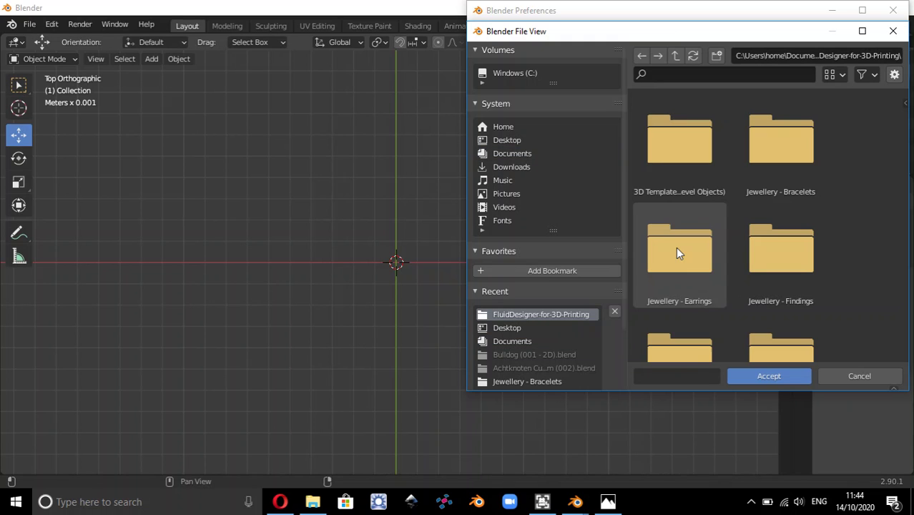
left_click(774, 377)
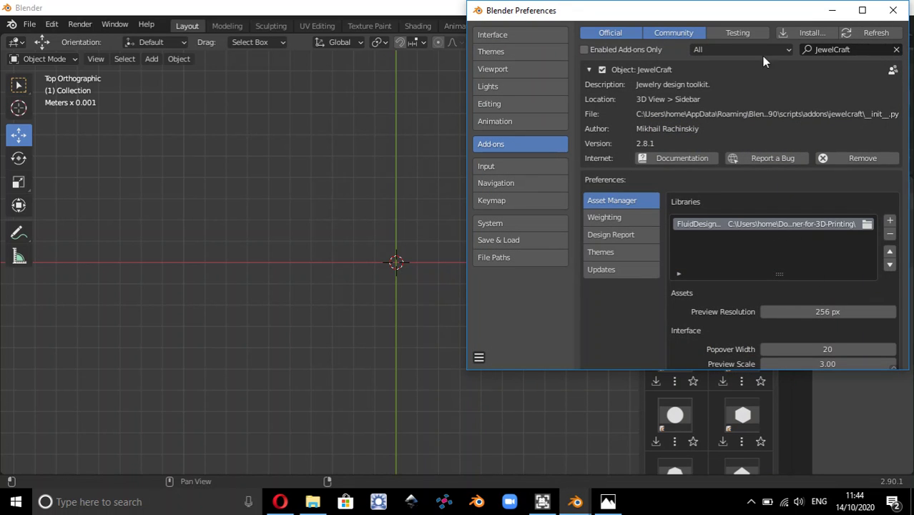
- Move the Preferences window aside and view the Patterns - Astrological Eastern assets
left_click_drag(739, 16, 416, 62)
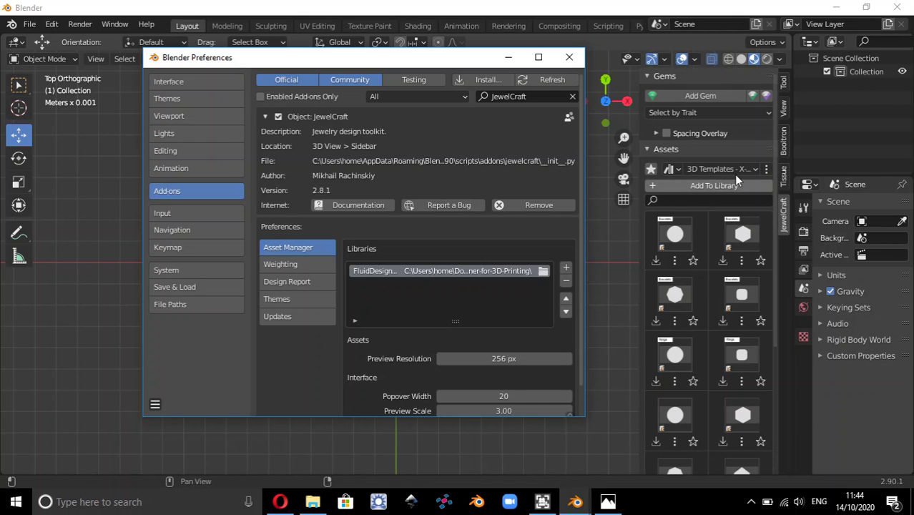
left_click(753, 167)
left_click(753, 168)
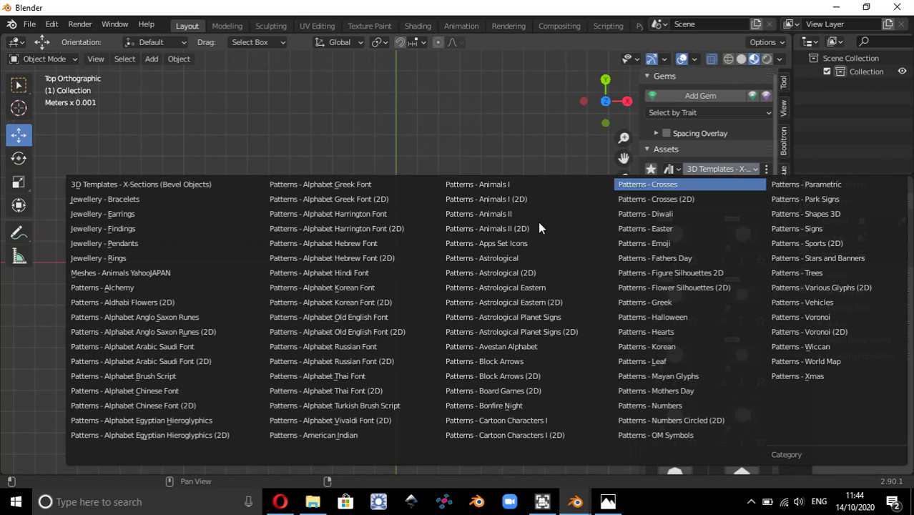
left_click(478, 287)
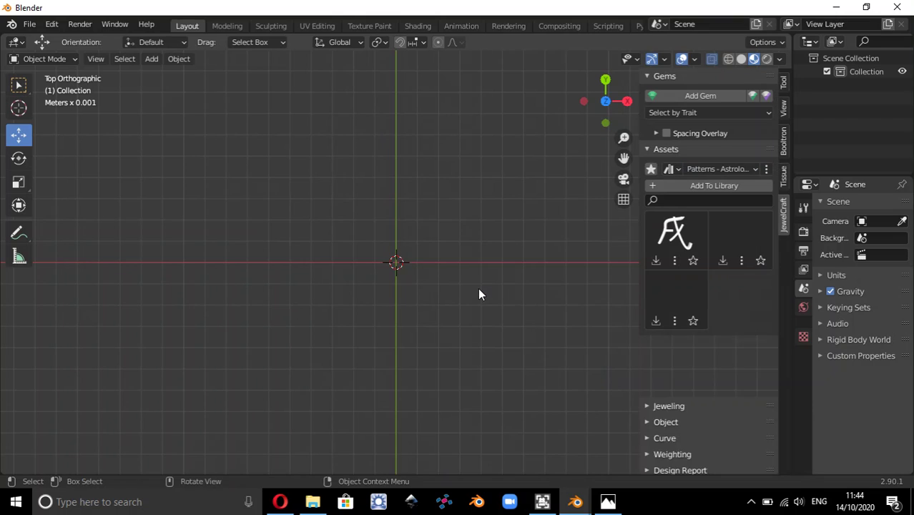
- Switch the JewelCraft Assets category to Patterns - Greek, showing three Greek-key thumbnails
left_click(753, 170)
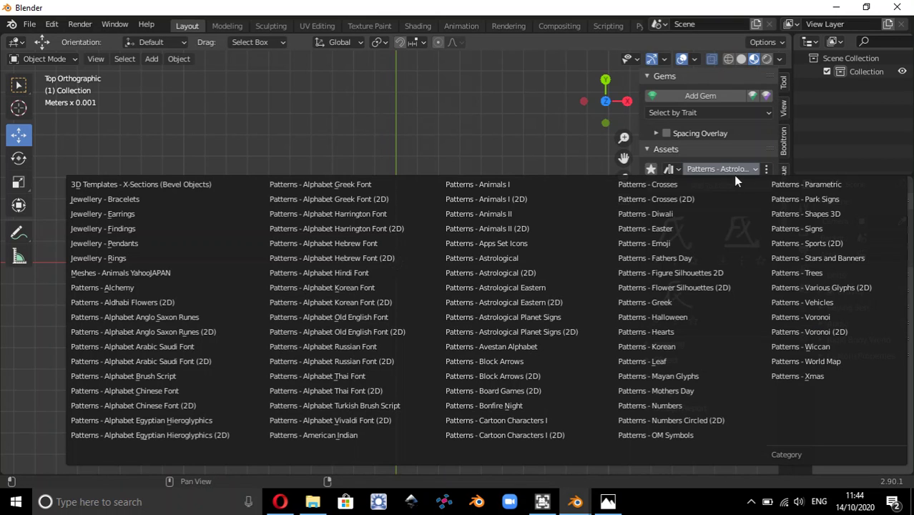
left_click(661, 303)
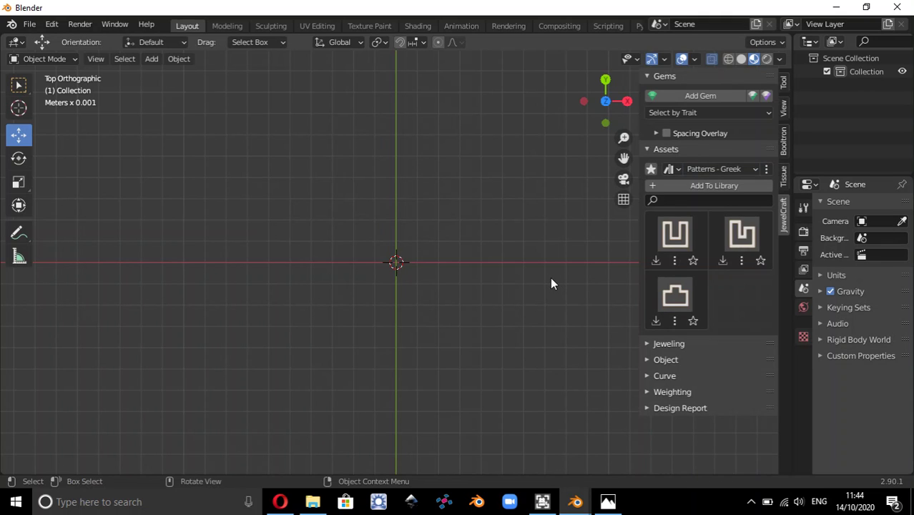
left_click(753, 170)
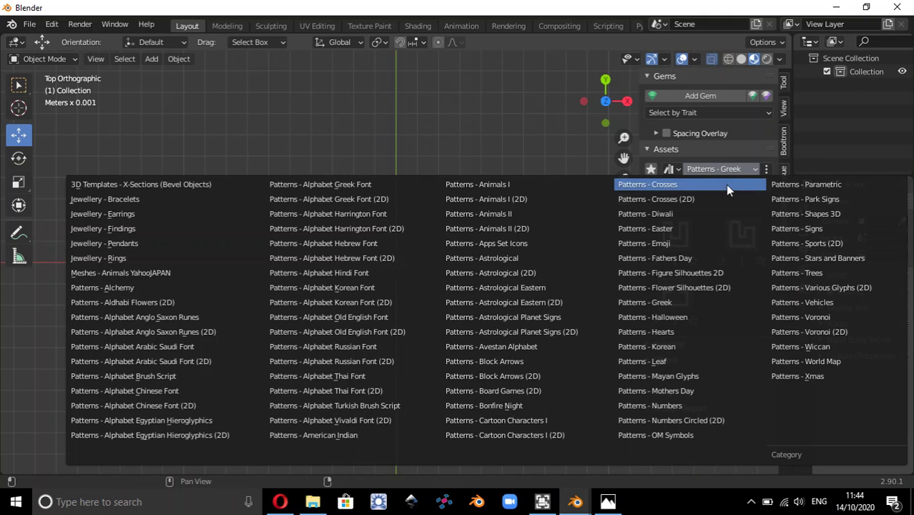
left_click(643, 302)
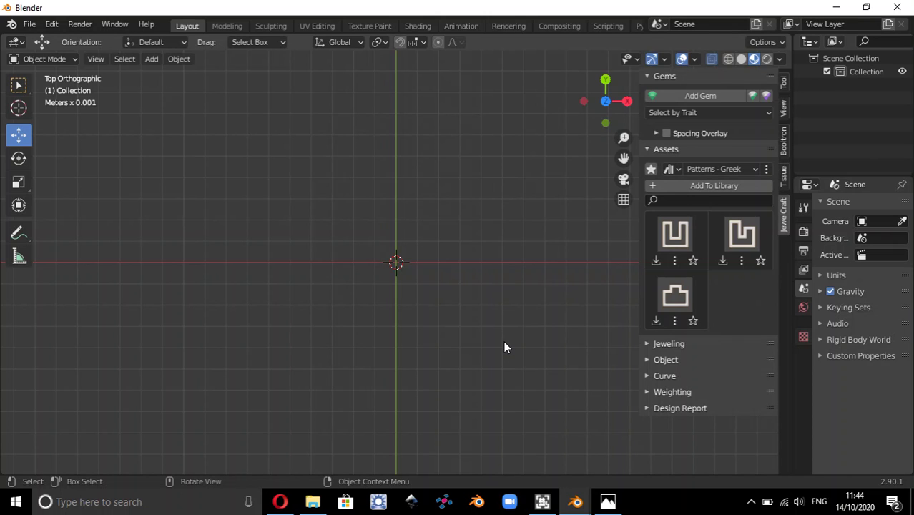
scroll(504, 347, "up", 1)
scroll(503, 347, "down", 1)
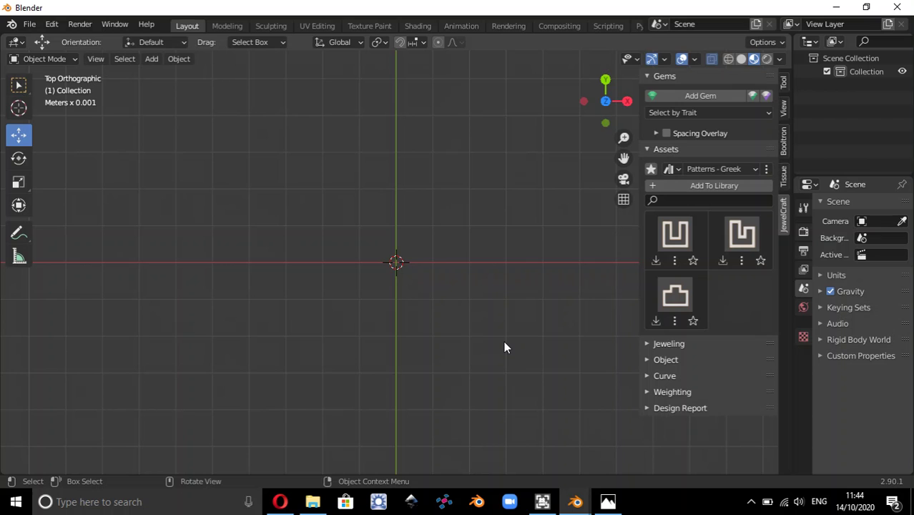
- In Opera, review the download page's install steps 5–8 and the netfabb Basic page
left_click(279, 503)
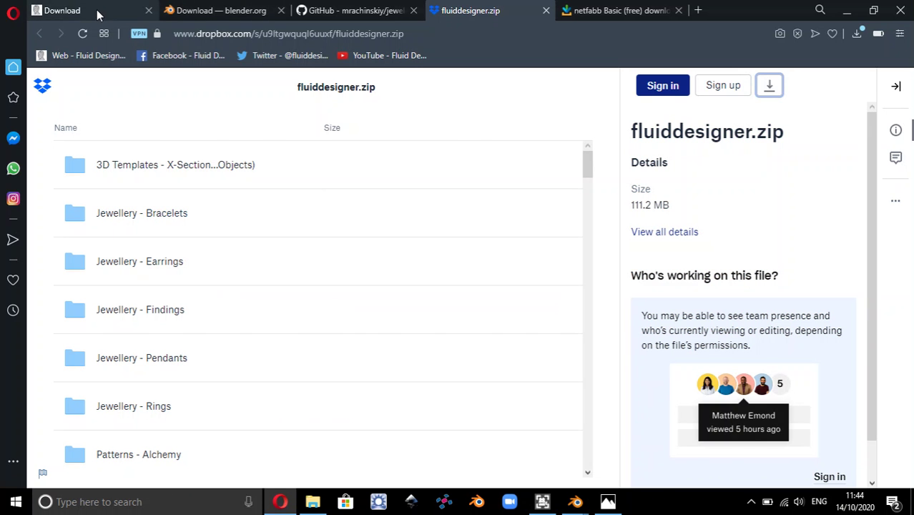
left_click(98, 13)
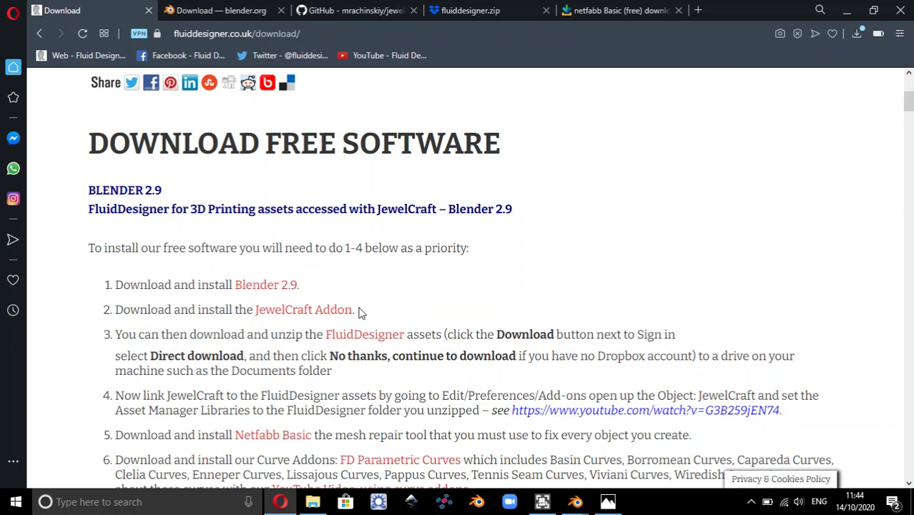
scroll(360, 313, "down", 5)
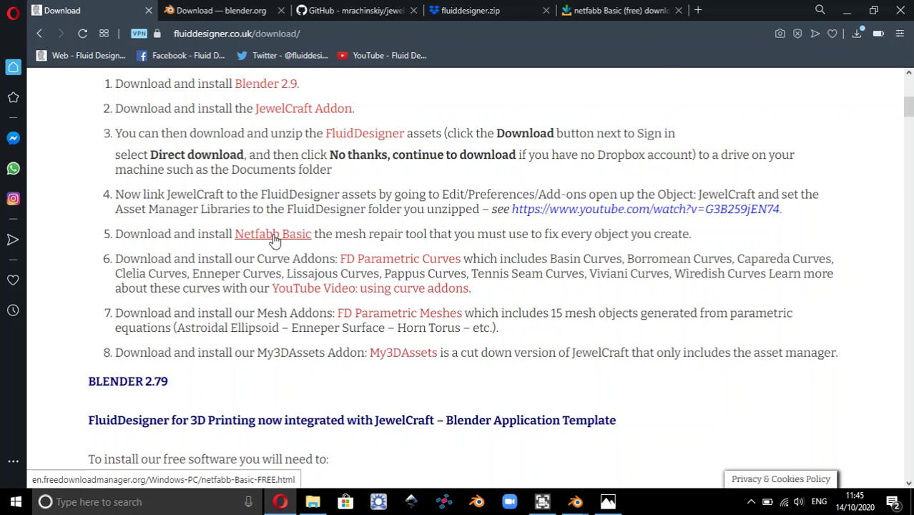
left_click(634, 15)
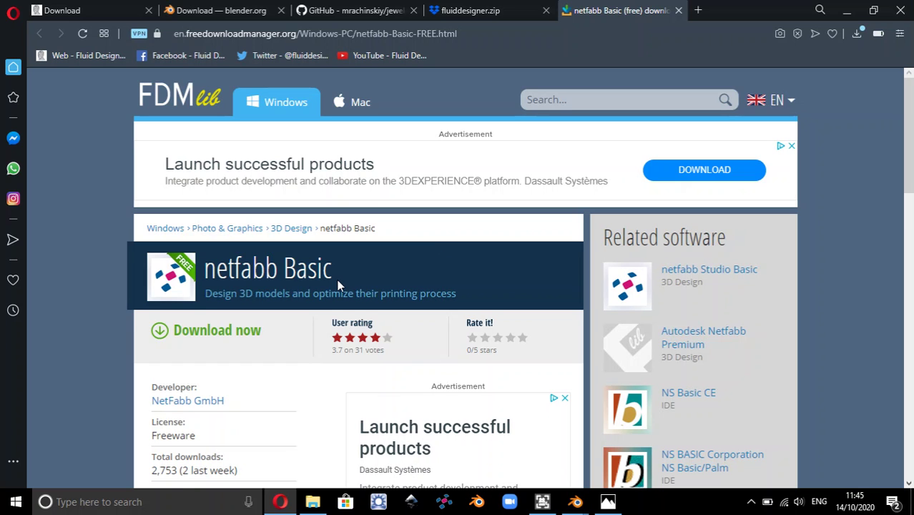
scroll(339, 286, "down", 2)
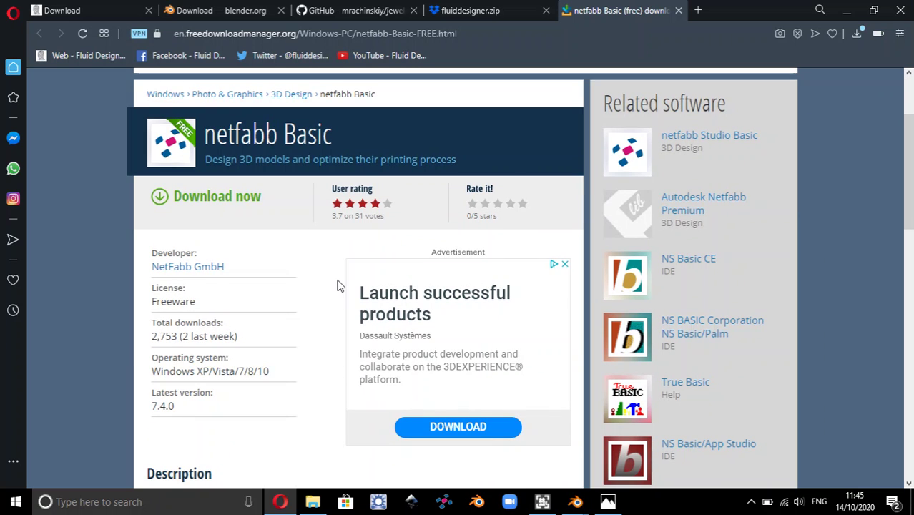
scroll(339, 285, "up", 2)
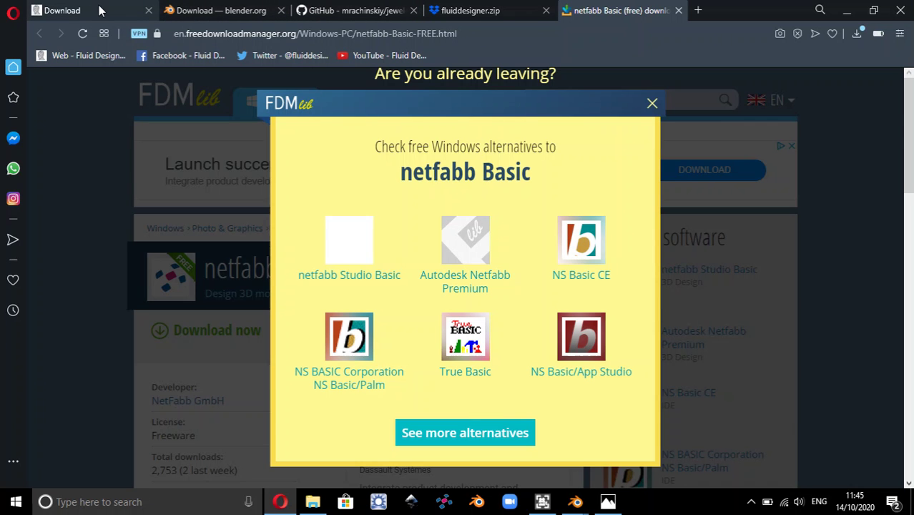
left_click(101, 10)
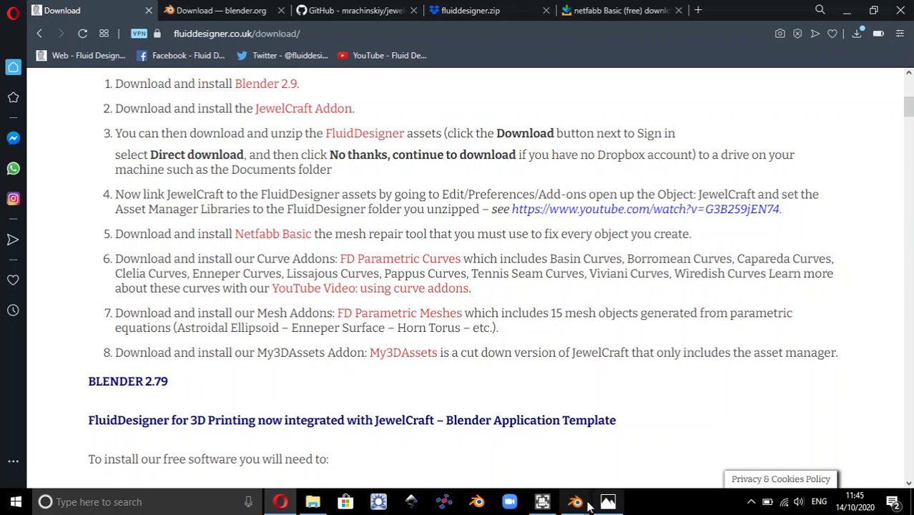
- Close Blender's Preferences window from its taskbar preview
mouse_move(580, 505)
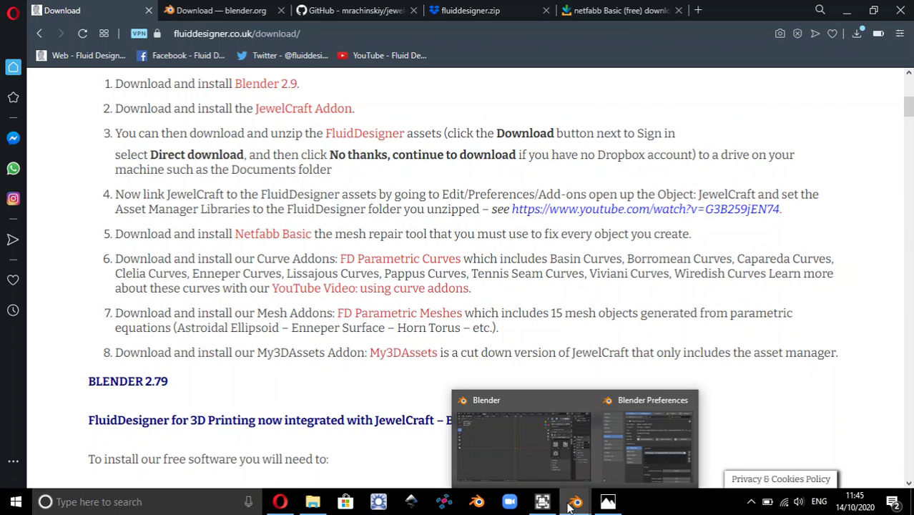
left_click(575, 505)
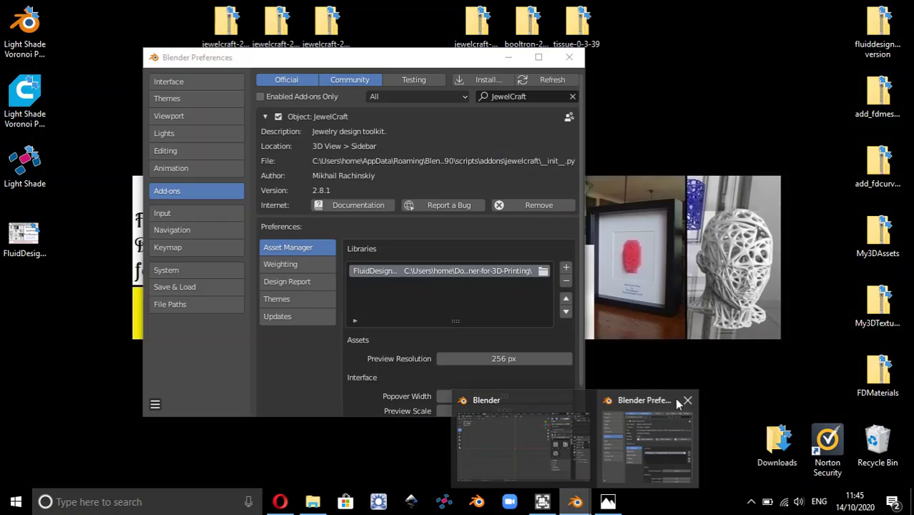
left_click(688, 400)
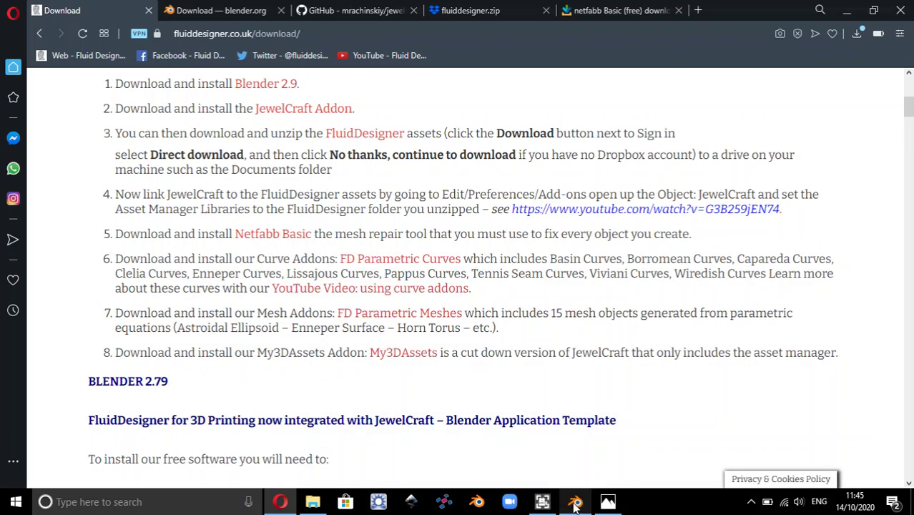
left_click(575, 503)
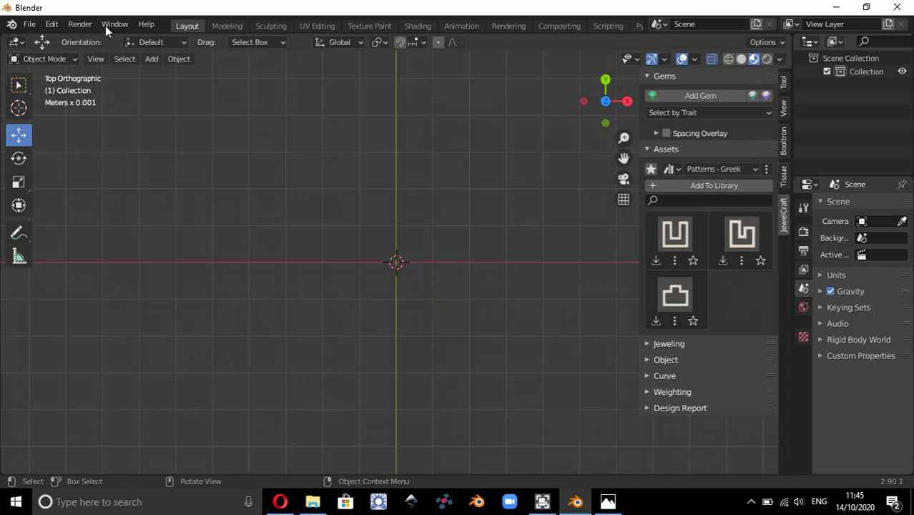
left_click(57, 25)
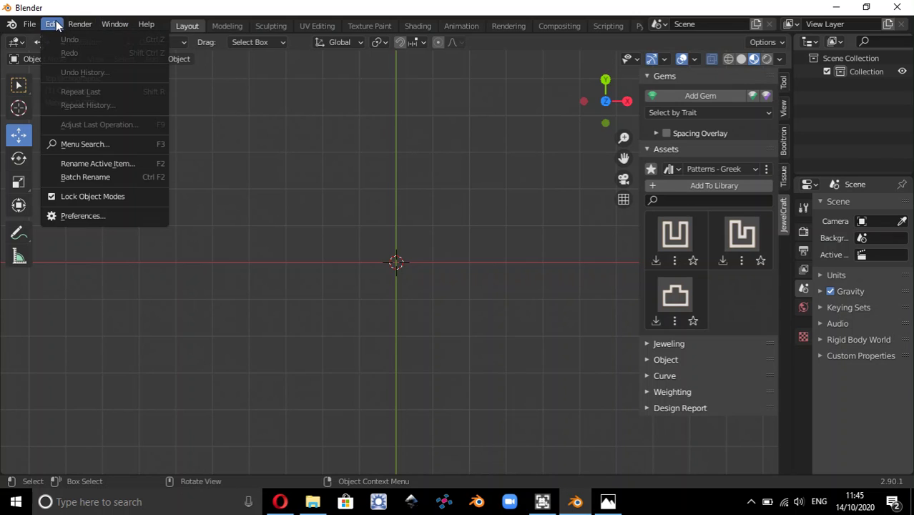
left_click(106, 219)
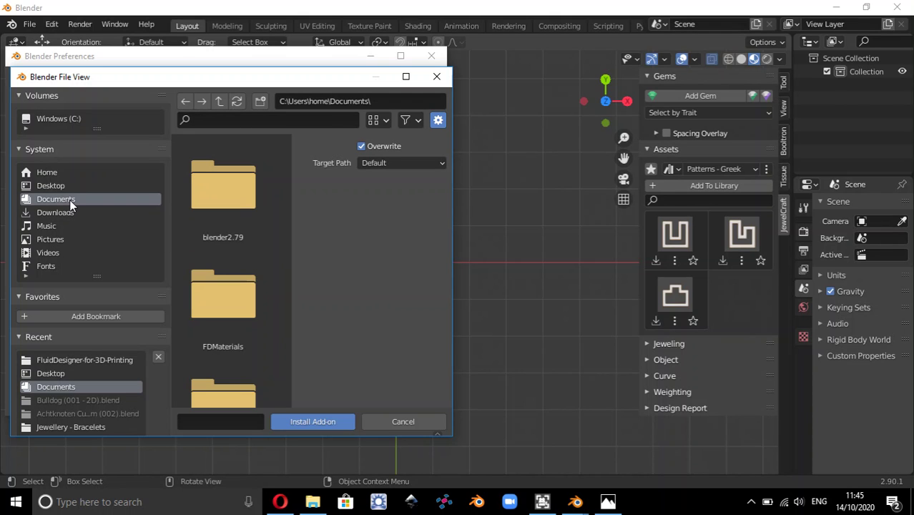
left_click(437, 77)
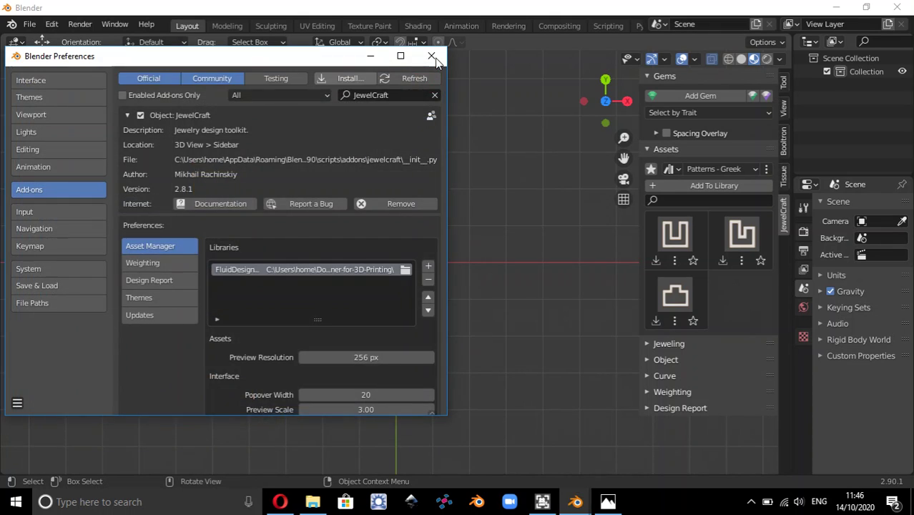
left_click(432, 56)
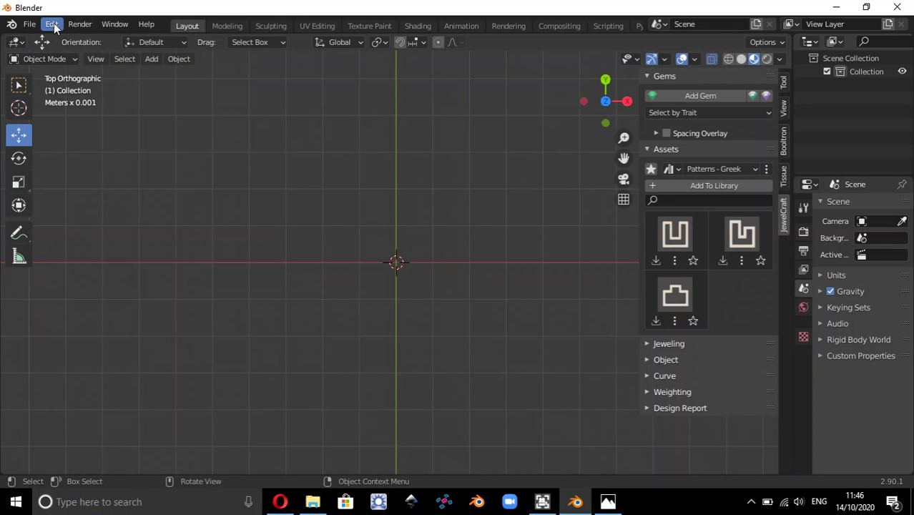
left_click(153, 59)
mouse_move(168, 71)
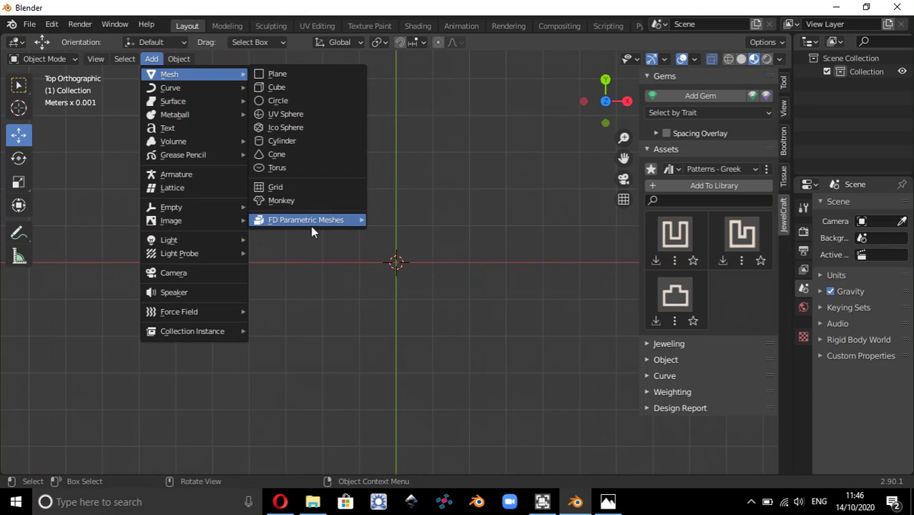
mouse_move(311, 222)
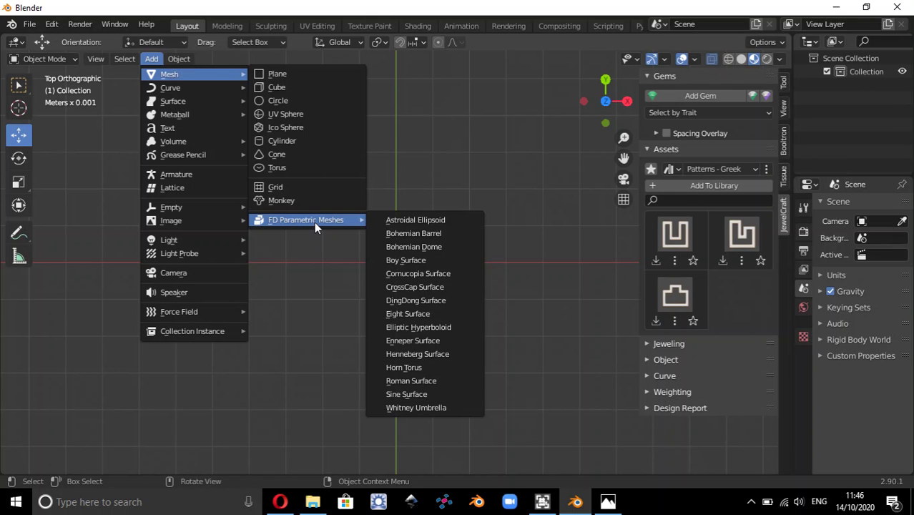
mouse_move(208, 89)
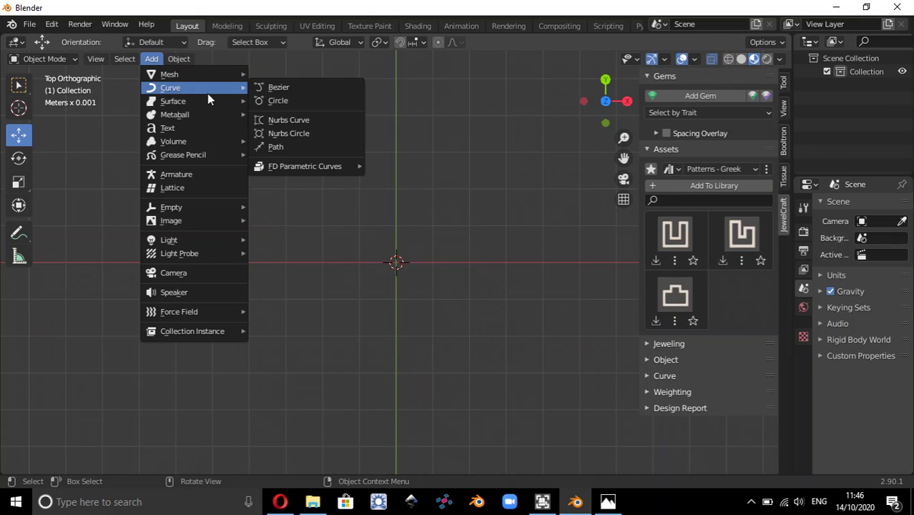
mouse_move(297, 172)
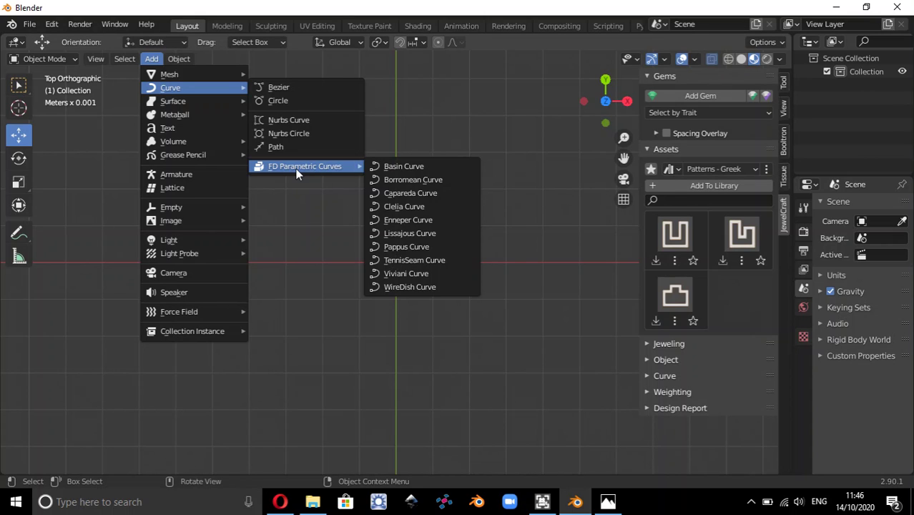
- Bring Opera forward and scroll the fluiddesigner.co.uk download page up to its logo
left_click(281, 505)
scroll(183, 206, "up", 8)
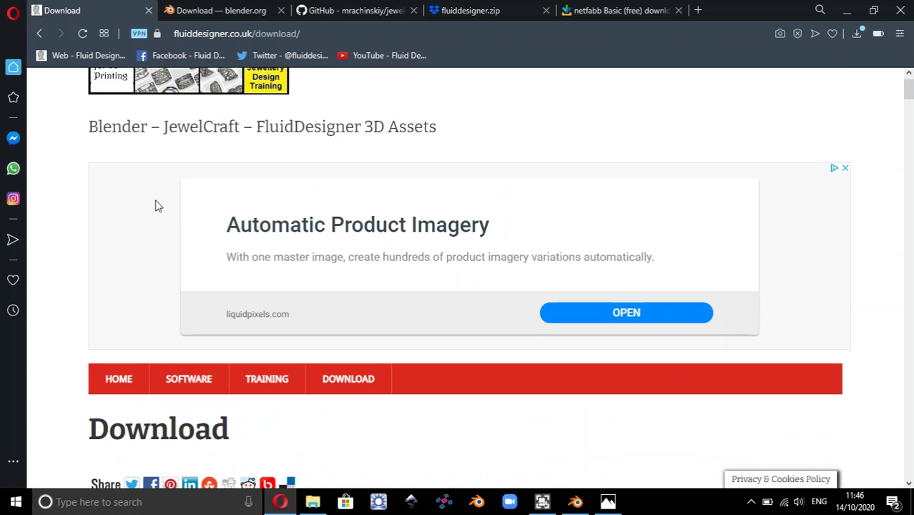
scroll(158, 206, "up", 1)
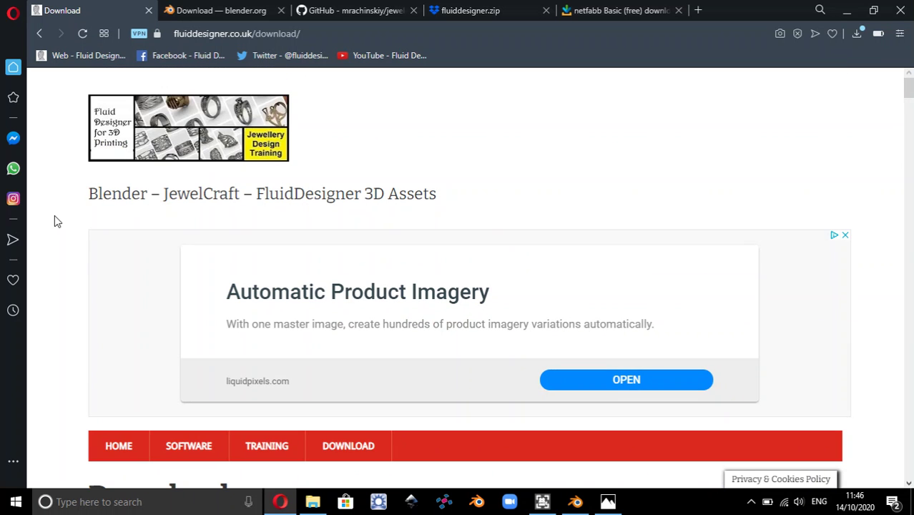